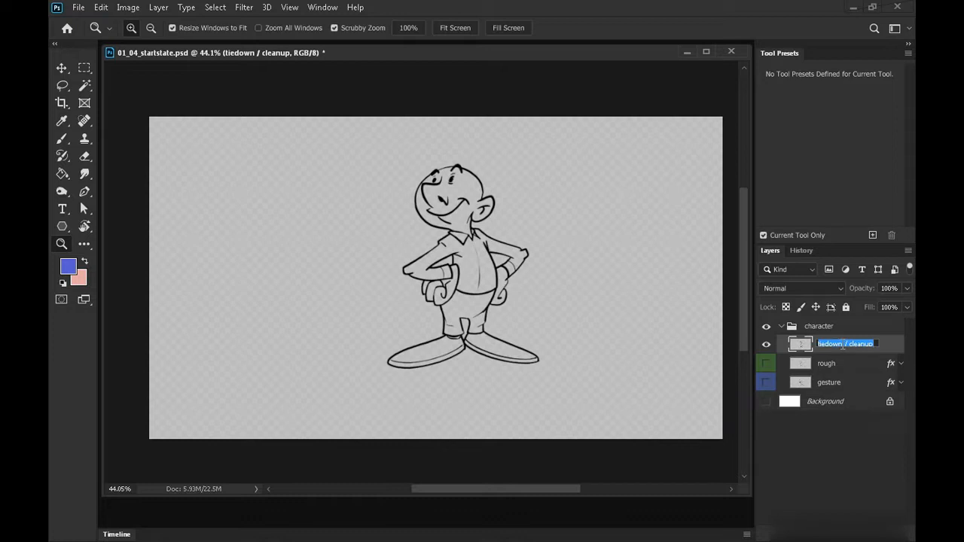
Step: Rename the tiedown / cleanup layer LINE and add a new layer named WHITE directly above the rough layer
left_click(829, 364)
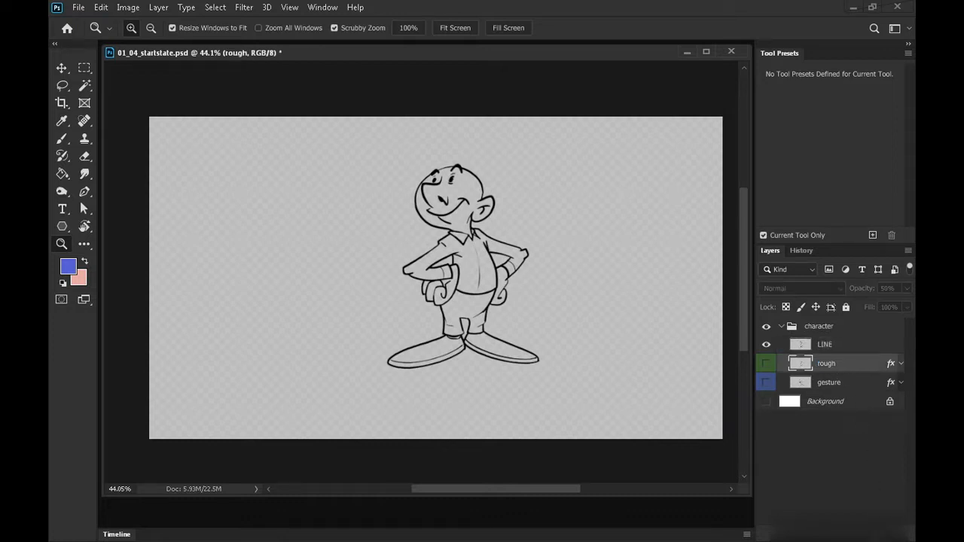
key("ctrl+shift+alt+n")
double_click(827, 364)
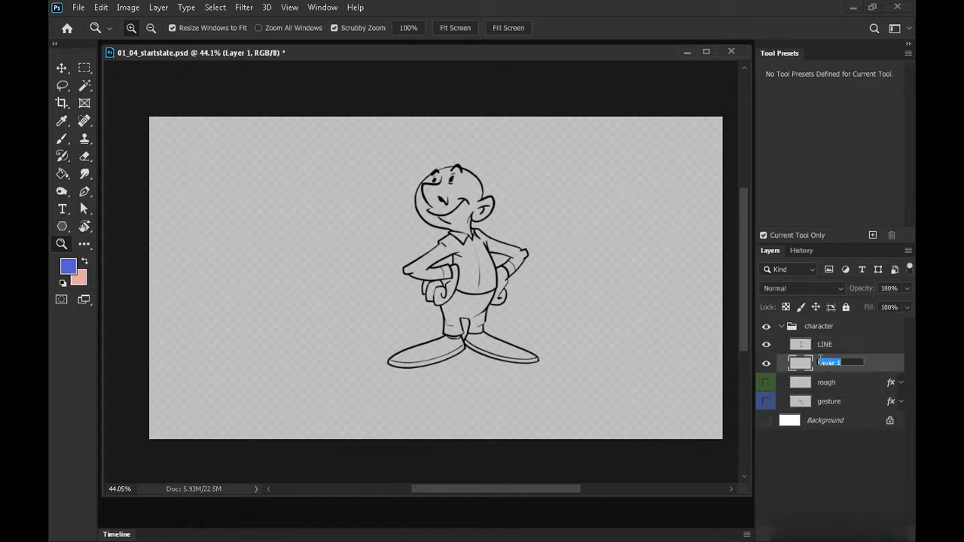
key("Return")
Step: Select the empty area around the character with the Magic Wand on the LINE layer
left_click(833, 347)
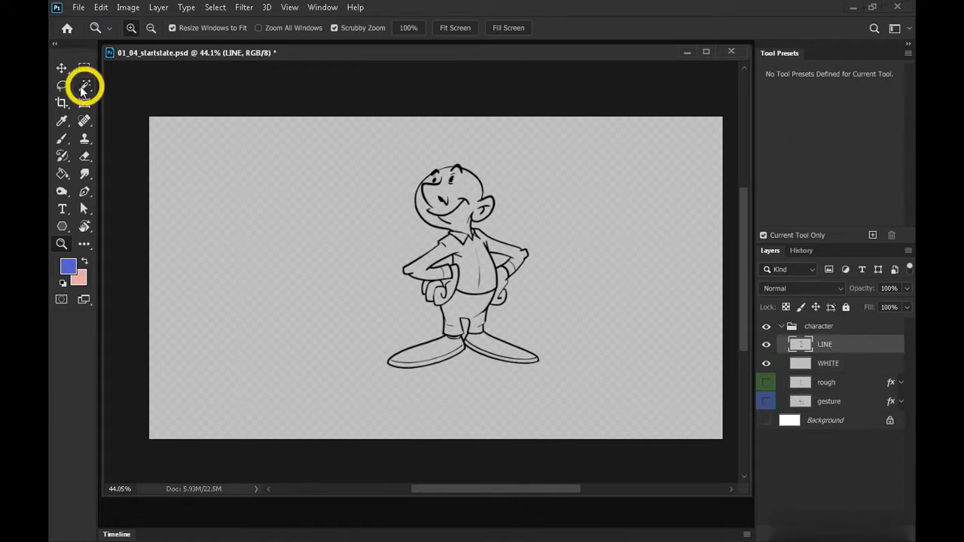
left_click(84, 89)
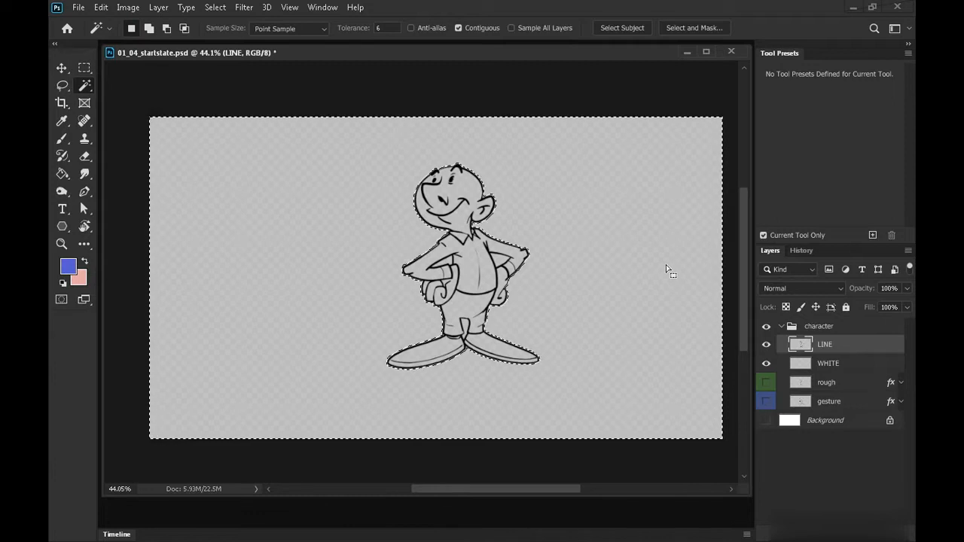
Step: Activate the WHITE layer and set the foreground color to white, ffffff
left_click(849, 359)
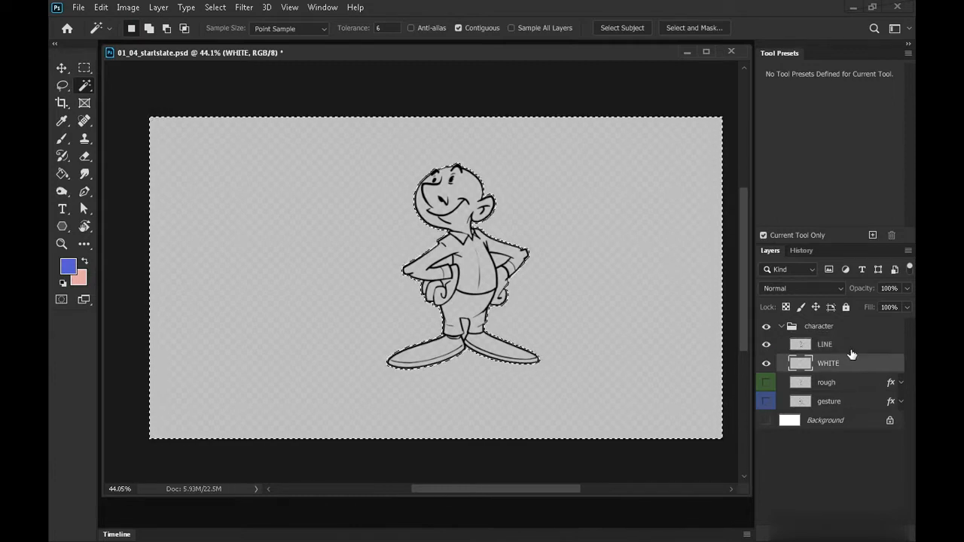
left_click(68, 266)
type("ffffff")
left_click(863, 68)
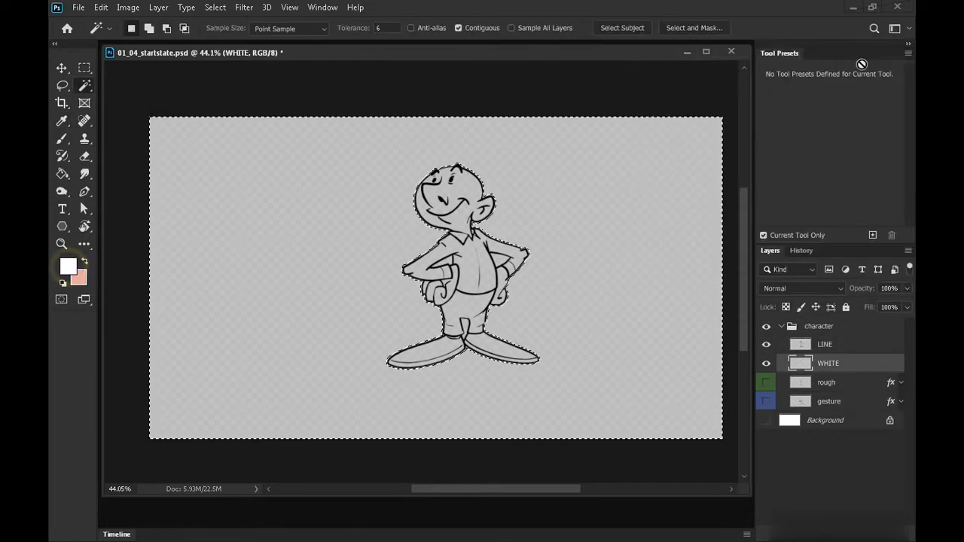
Step: Try filling the selected area around the character with white on the WHITE layer, and undo the fill
left_click(62, 174)
left_click(589, 238)
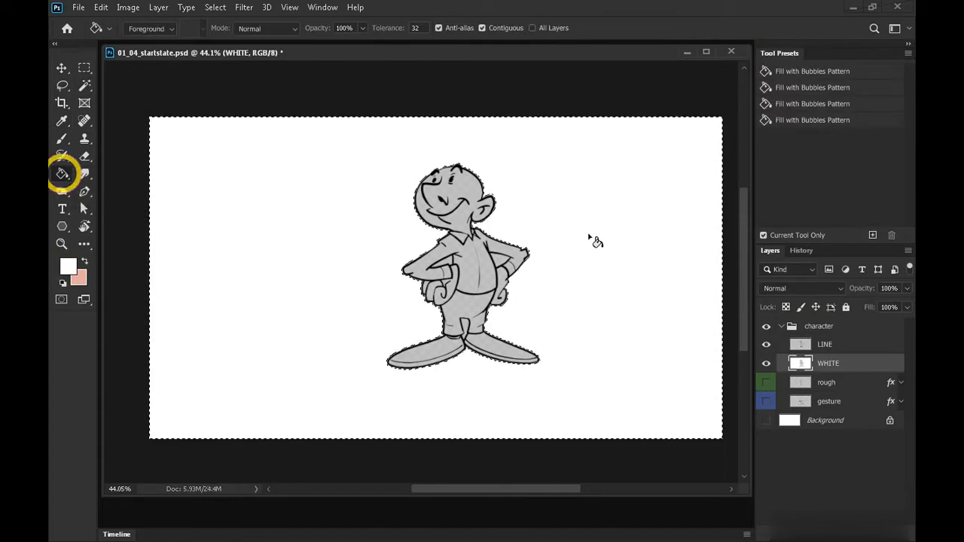
key("ctrl+z")
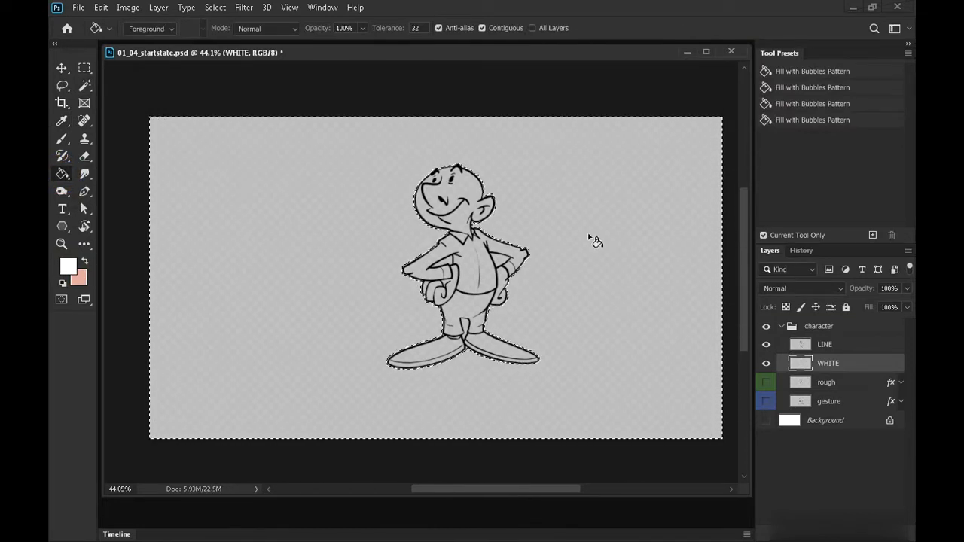
Step: Invert the selection, try filling the whole character with white on the WHITE layer, and remove that fill
left_click(216, 8)
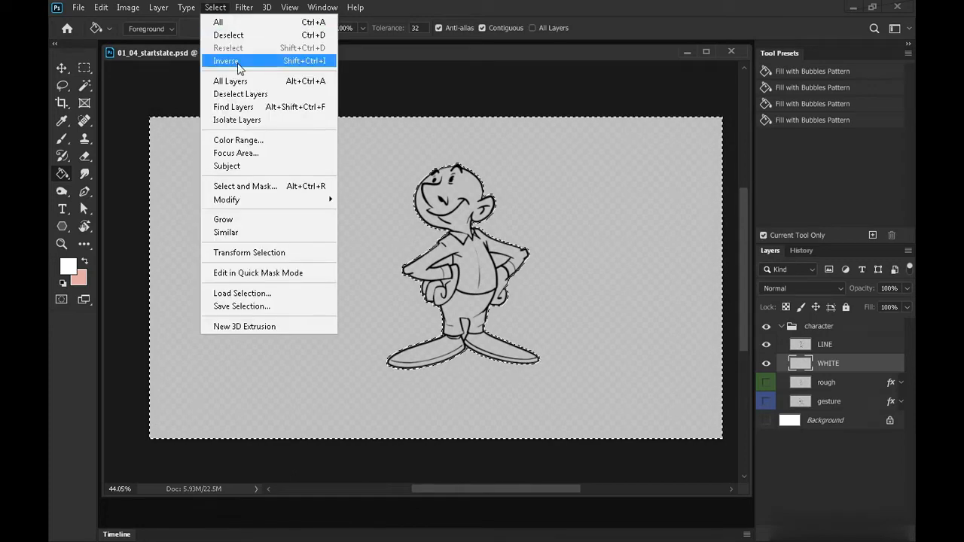
left_click(238, 63)
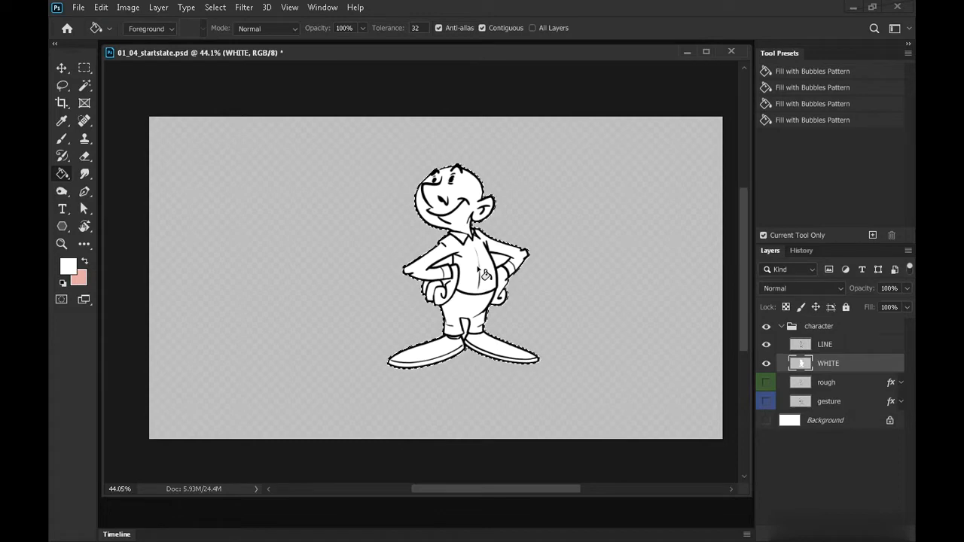
key("z")
left_click_drag(469, 254, 449, 262)
key("Delete")
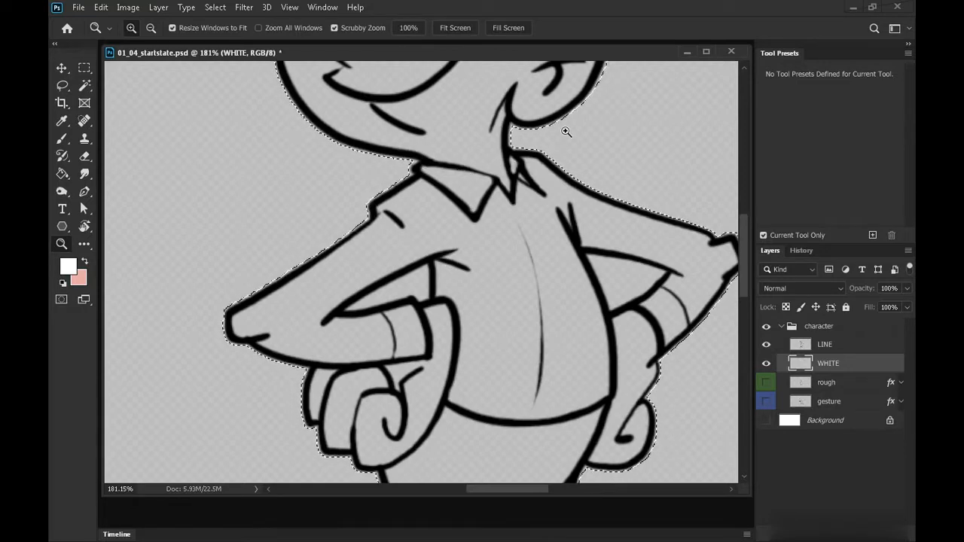
Step: Redo the character selection from the LINE layer with the Magic Wand, excluding both arm gaps and the gap between the legs
left_click(86, 86)
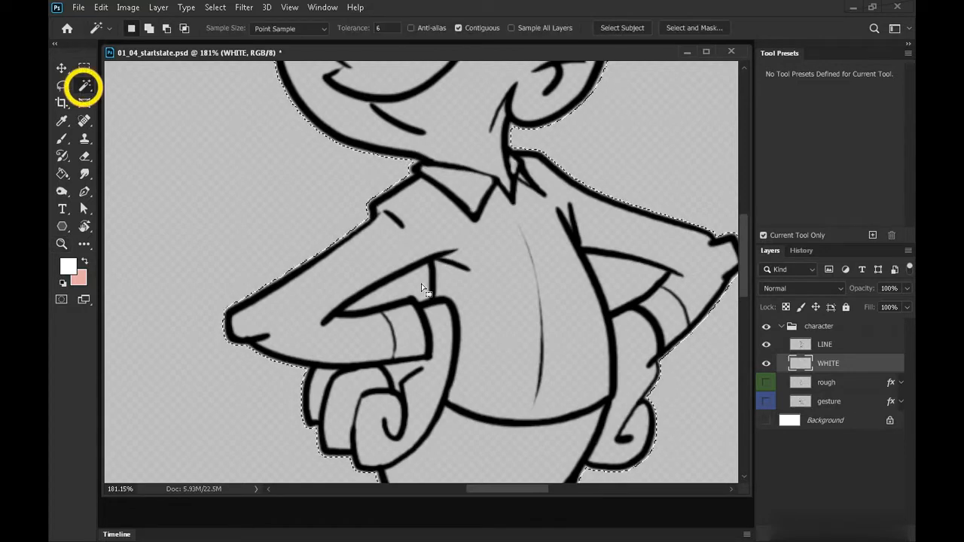
key("alt")
key("ctrl+d")
left_click(840, 342)
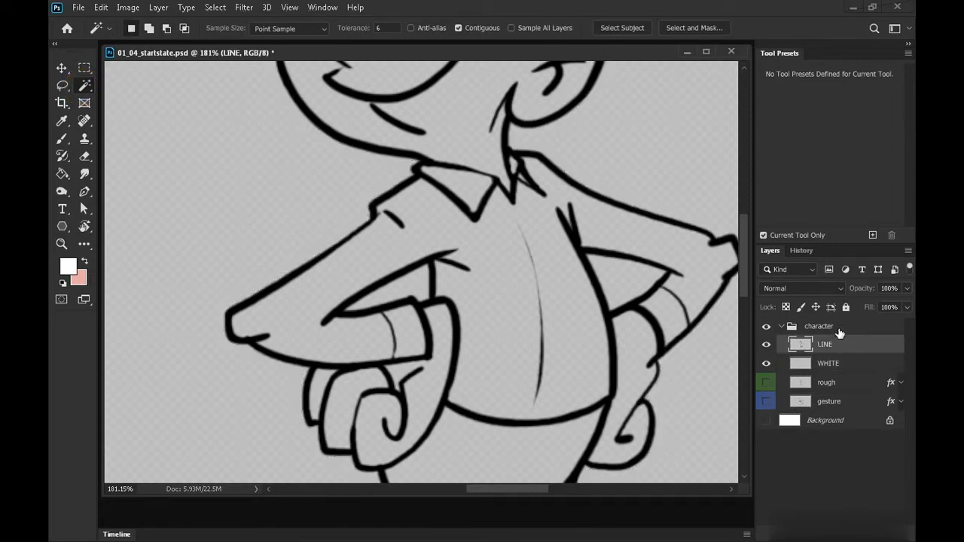
left_click(413, 286, "alt")
left_click(623, 278, "alt")
scroll(637, 423, "down", 7)
left_click(475, 284, "alt")
scroll(591, 346, "up", 10)
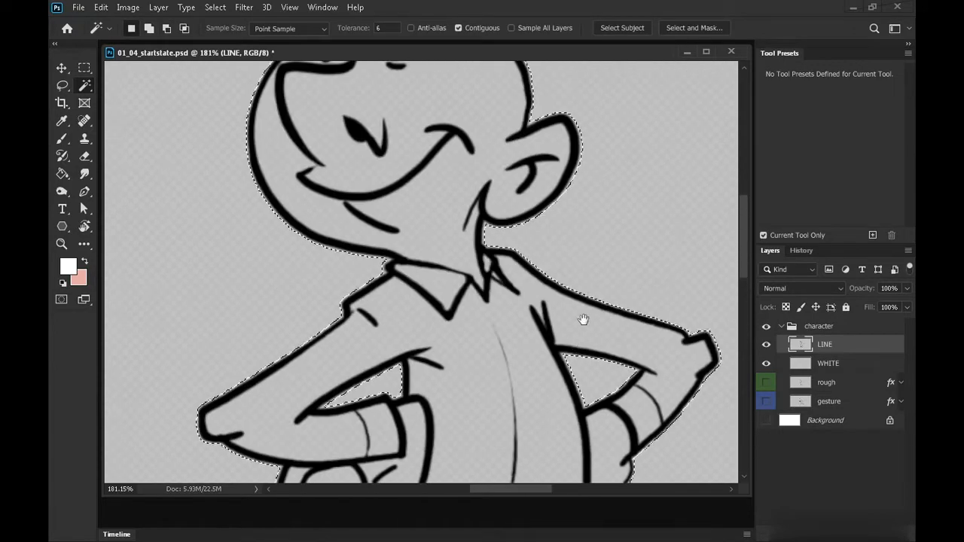
Step: Make the WHITE layer active while keeping the character selection
key("z")
left_click_drag(571, 306, 537, 180)
left_click_drag(582, 287, 549, 291)
left_click(828, 363)
left_click(581, 263)
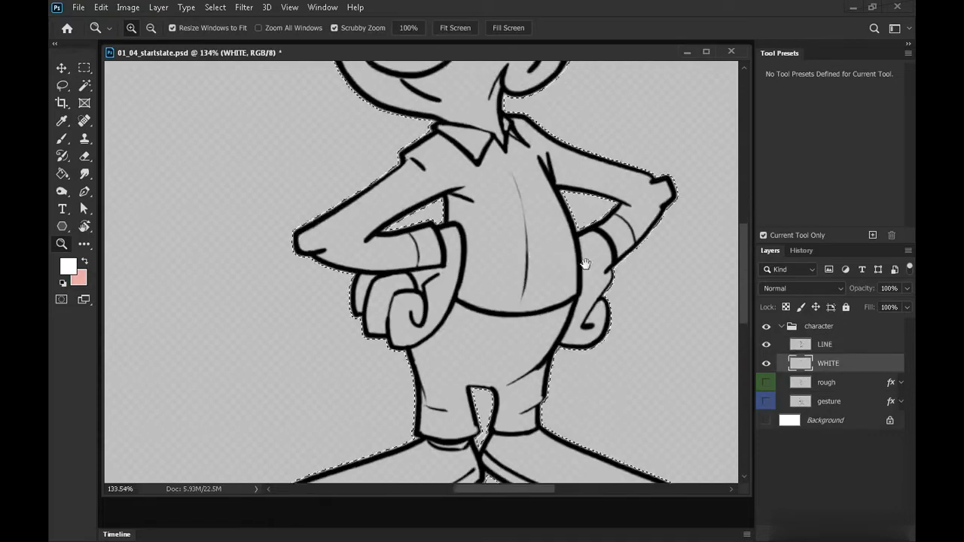
Step: Try filling the uncontracted character selection with white using the Paint Bucket, and undo the fill
left_click(63, 173)
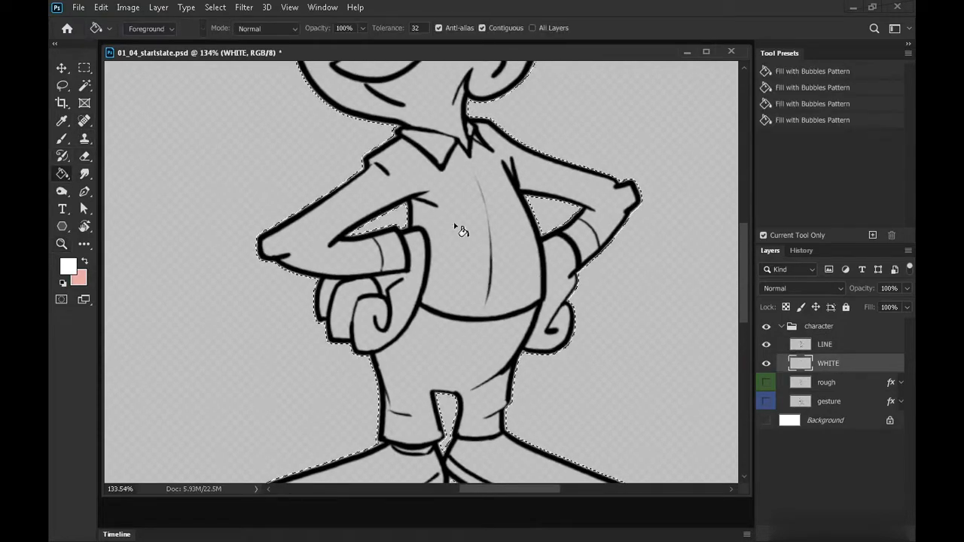
left_click(482, 240)
key("z")
left_click_drag(624, 204, 628, 211)
left_click_drag(649, 355, 560, 362)
left_click_drag(615, 376, 513, 296)
key("ctrl+z")
Step: Try contracting the character selection by 8 pixels
left_click(215, 7)
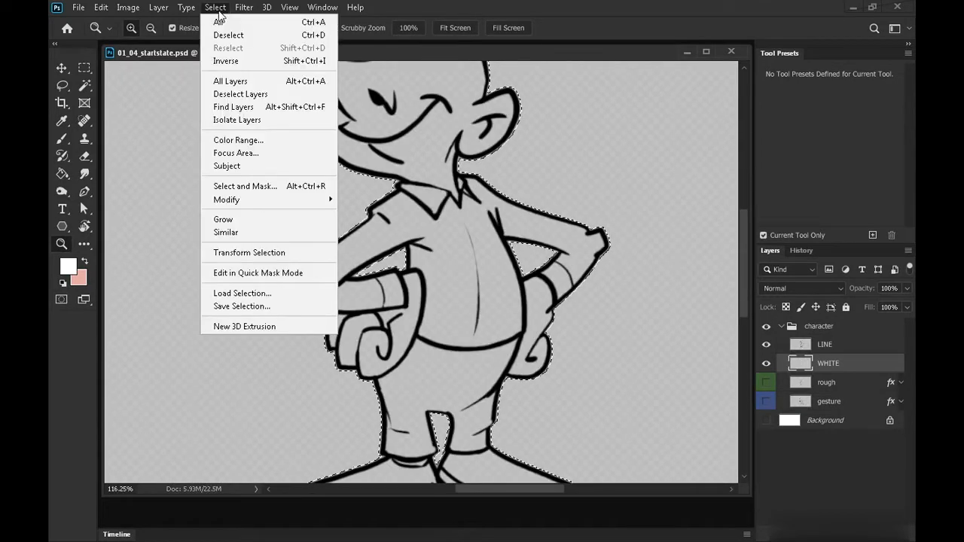
mouse_move(289, 202)
left_click(400, 237)
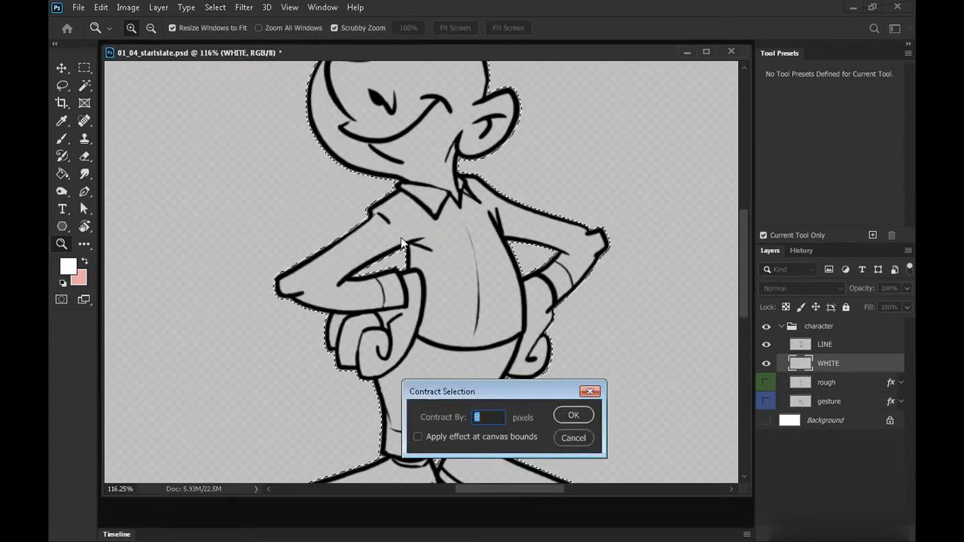
left_click_drag(527, 389, 590, 148)
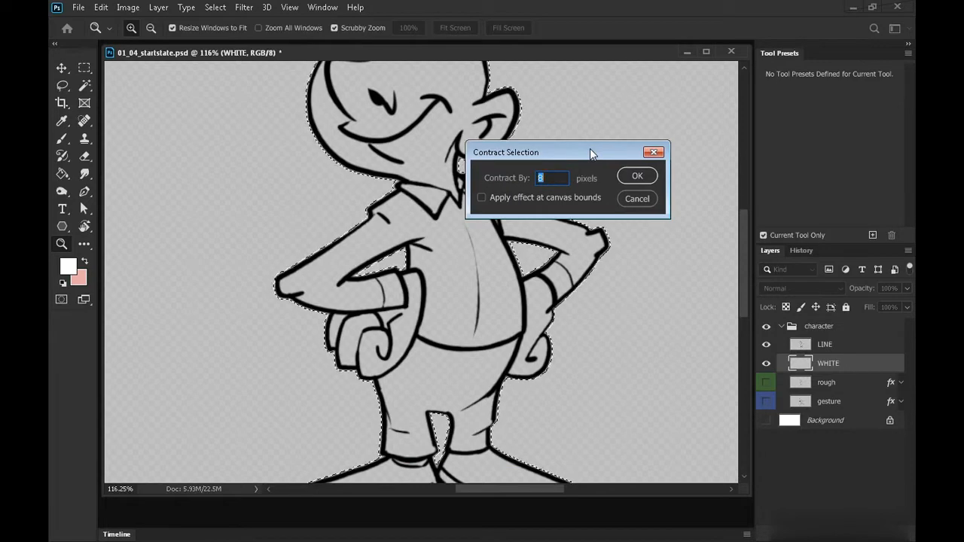
left_click(637, 176)
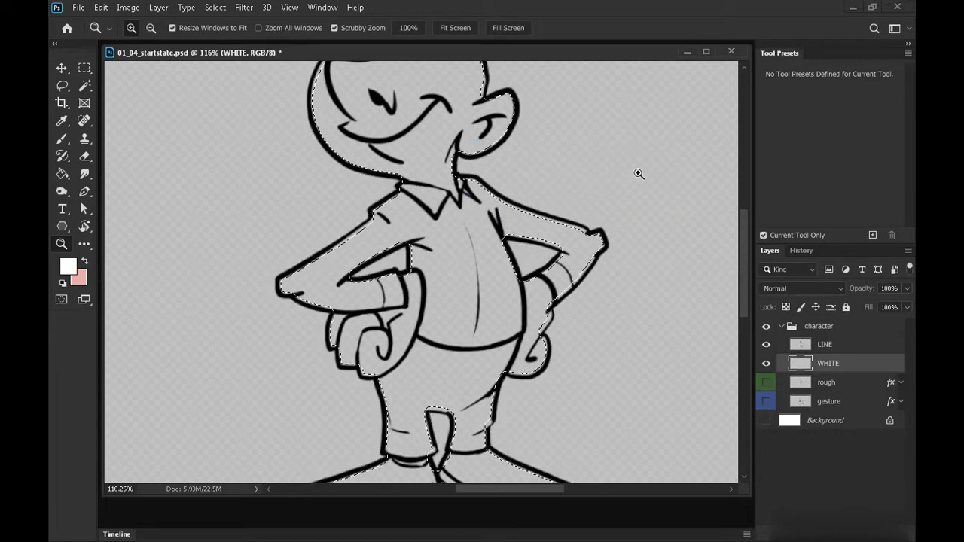
Step: Contract the original character selection so its edge runs within the thickness of the black outlines
left_click(215, 7)
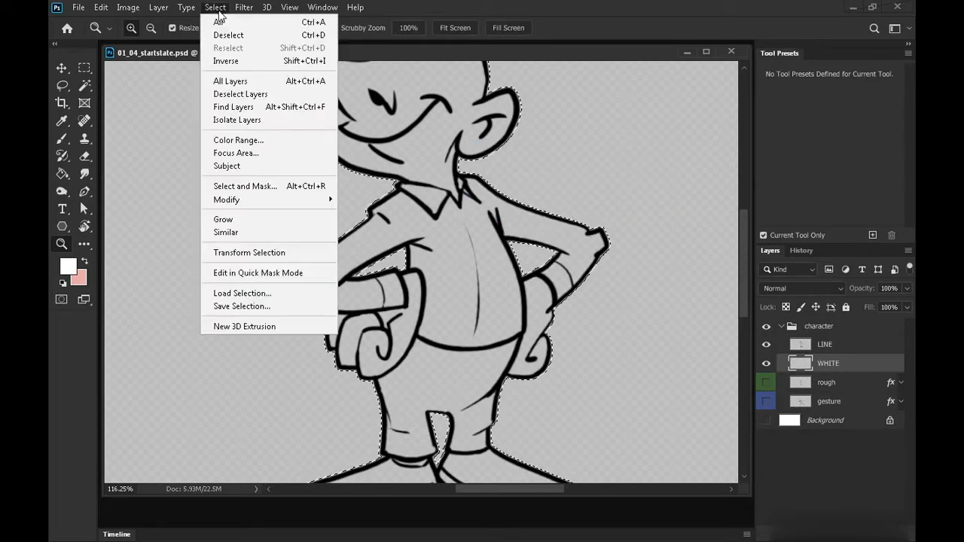
mouse_move(269, 199)
left_click(383, 237)
left_click(639, 178)
left_click_drag(389, 198, 475, 198)
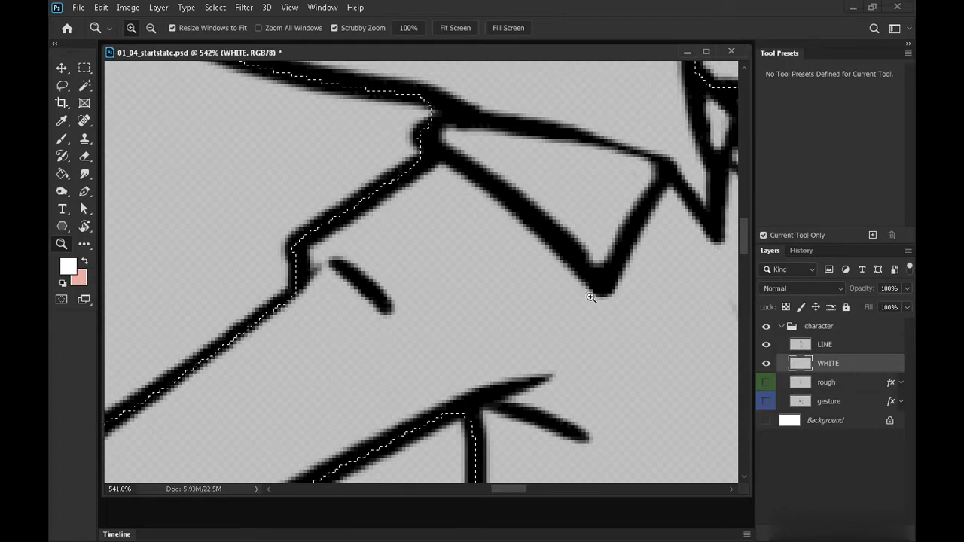
left_click_drag(588, 298, 533, 299)
left_click_drag(575, 384, 450, 263)
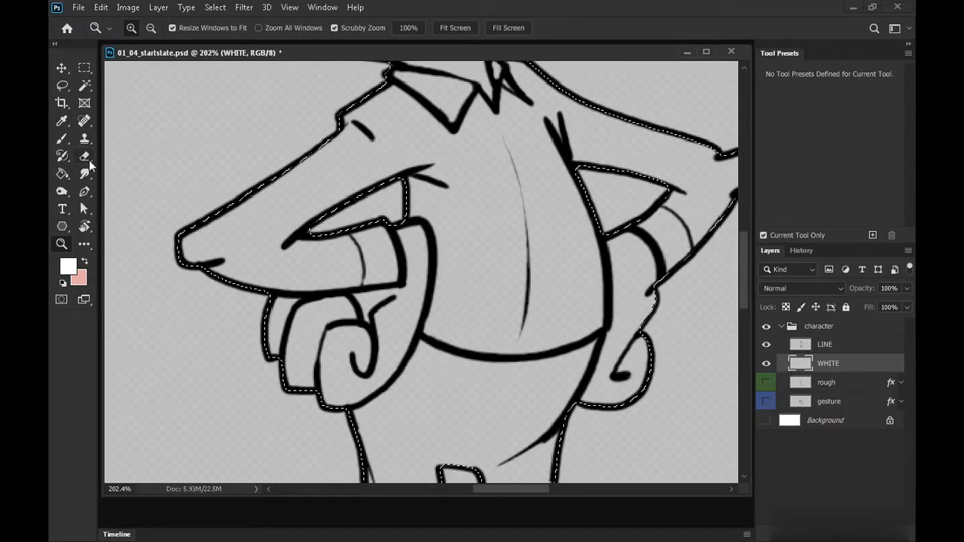
Step: Fill the contracted character selection with white on the WHITE layer and deselect it
left_click(62, 173)
left_click(555, 304)
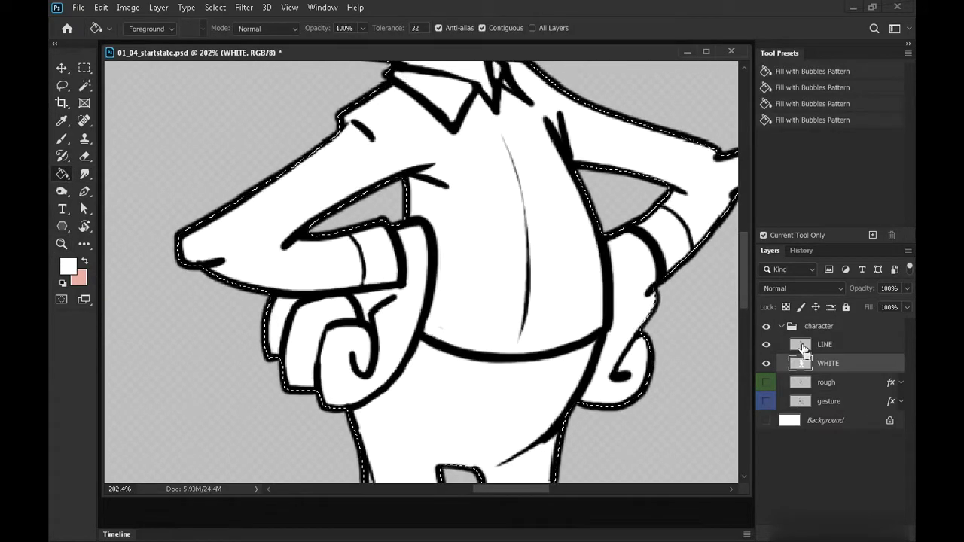
key("ctrl+d")
key("z")
left_click_drag(451, 192, 461, 217)
Step: Show the Background layer and add a new layer named bg directly above it
left_click(766, 422)
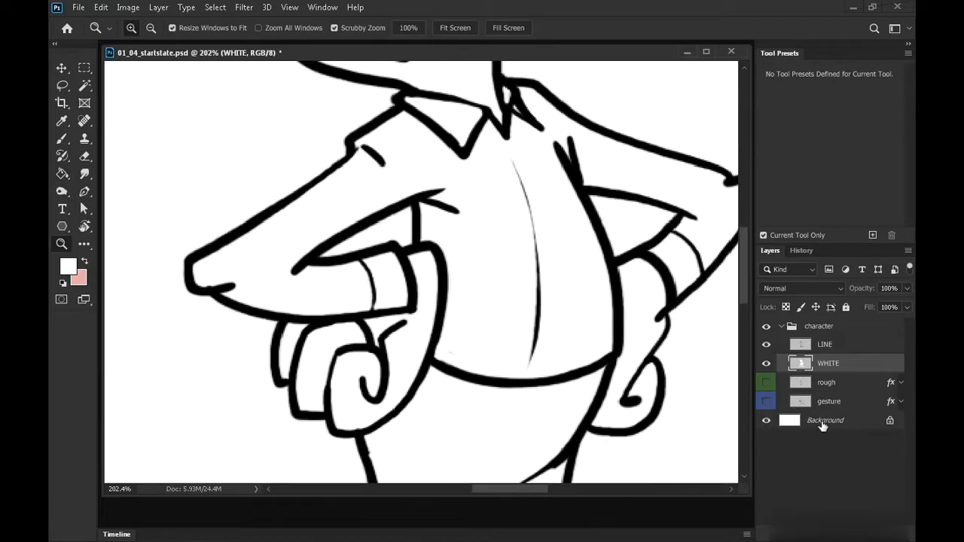
left_click(819, 420)
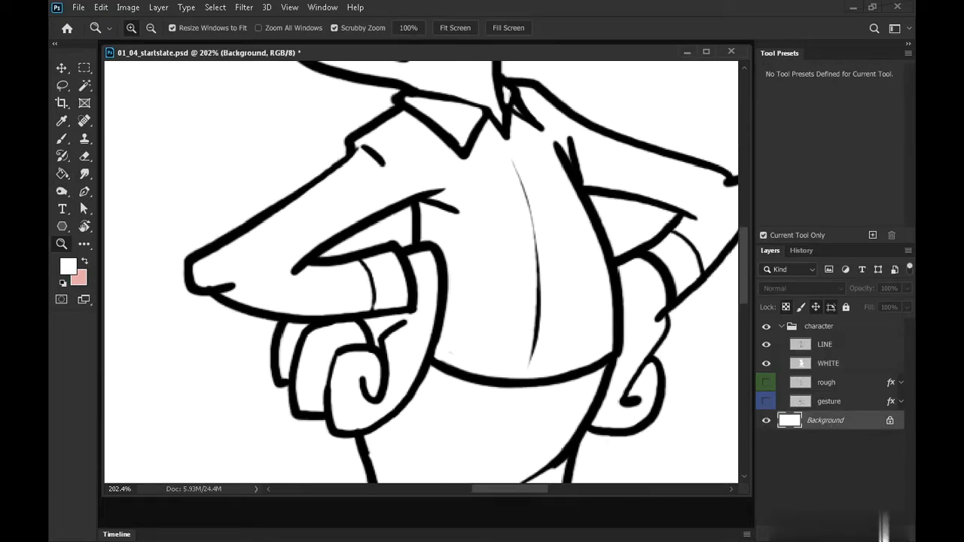
key("ctrl+shift+alt+n")
type("bg")
key("Return")
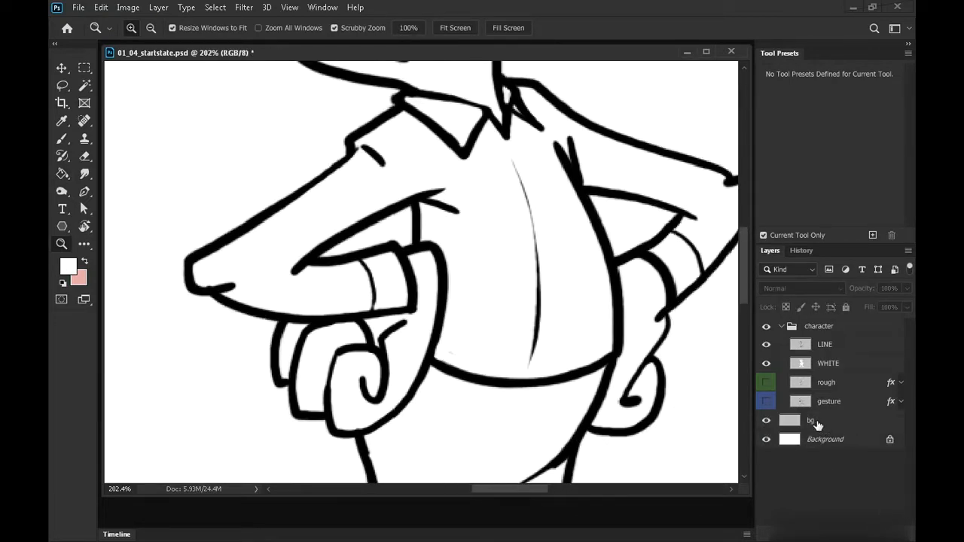
Step: Set the foreground color to dark green 3c5640 and fill the bg layer with it
left_click(76, 265)
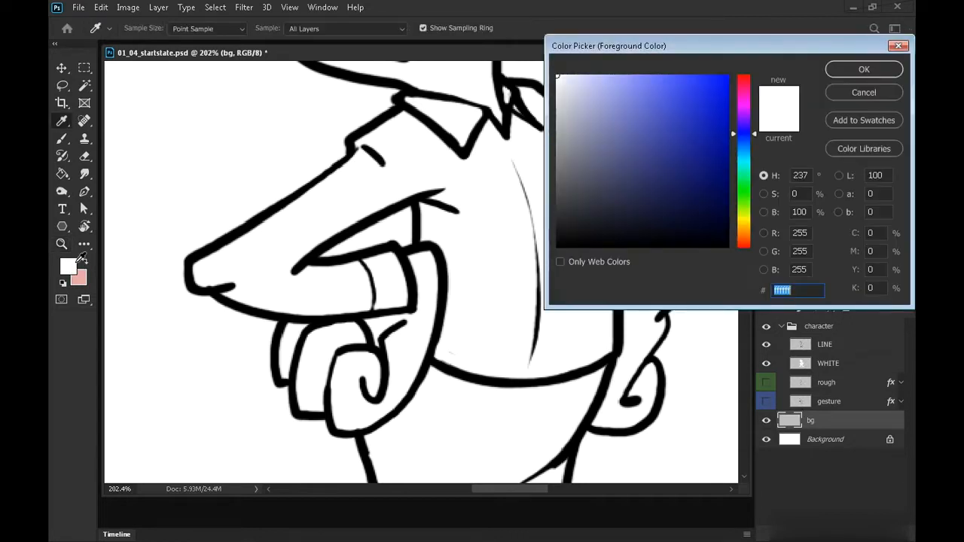
type("3c5a4a")
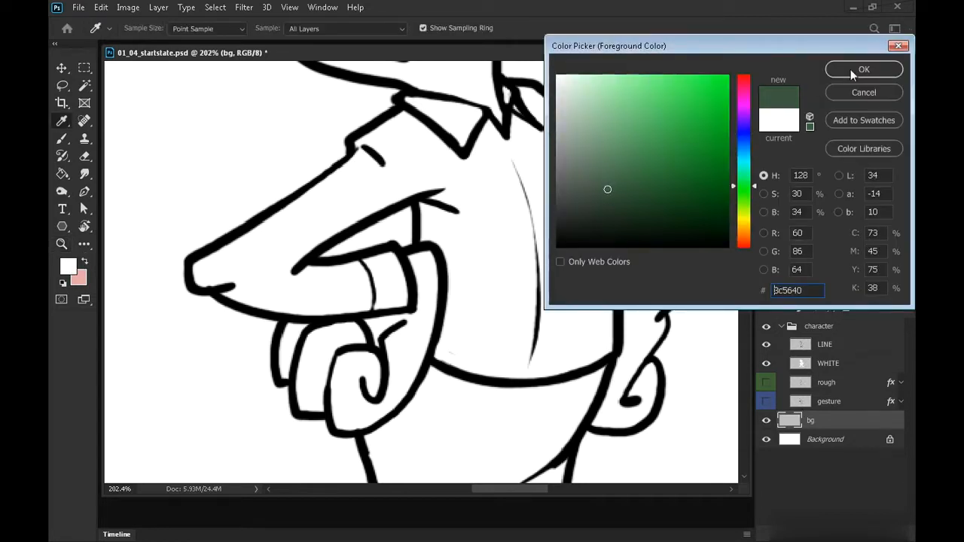
left_click(854, 68)
left_click(65, 177)
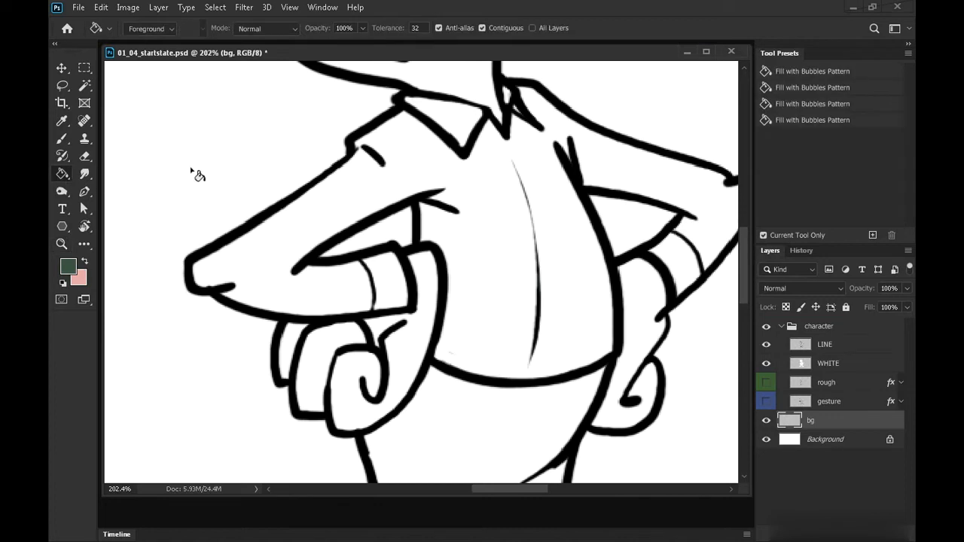
left_click(195, 176)
Step: Lasso the stray white spot outside the outline where the left-hand trouser cuff meets the shoe, and clear it from the WHITE layer
key("z")
left_click_drag(655, 318, 558, 361)
mouse_move(527, 478)
left_mouse_down()
mouse_move(481, 341)
mouse_move(583, 303)
mouse_move(373, 271)
mouse_move(394, 248)
mouse_move(339, 260)
left_mouse_up()
left_click(65, 87)
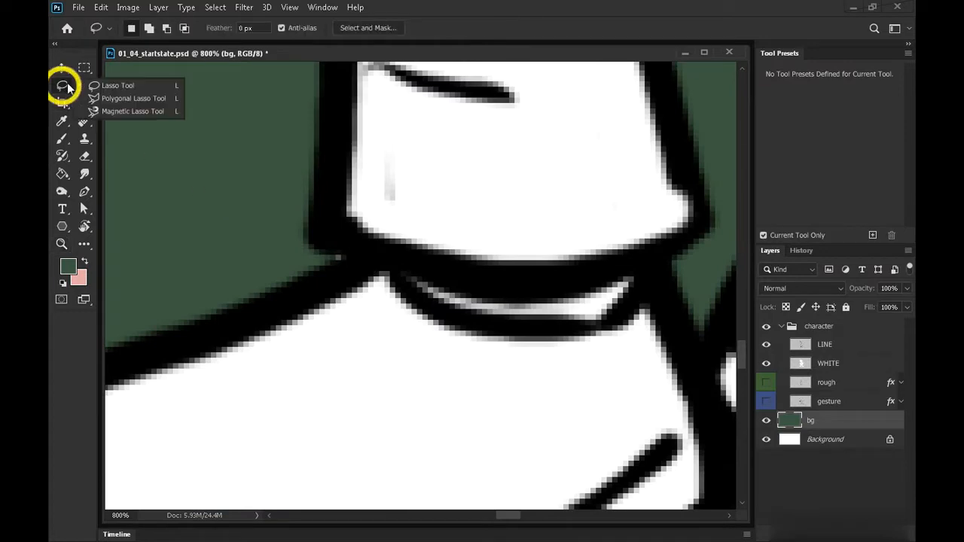
mouse_move(306, 240)
left_mouse_down()
mouse_move(359, 265)
mouse_move(284, 280)
left_mouse_up()
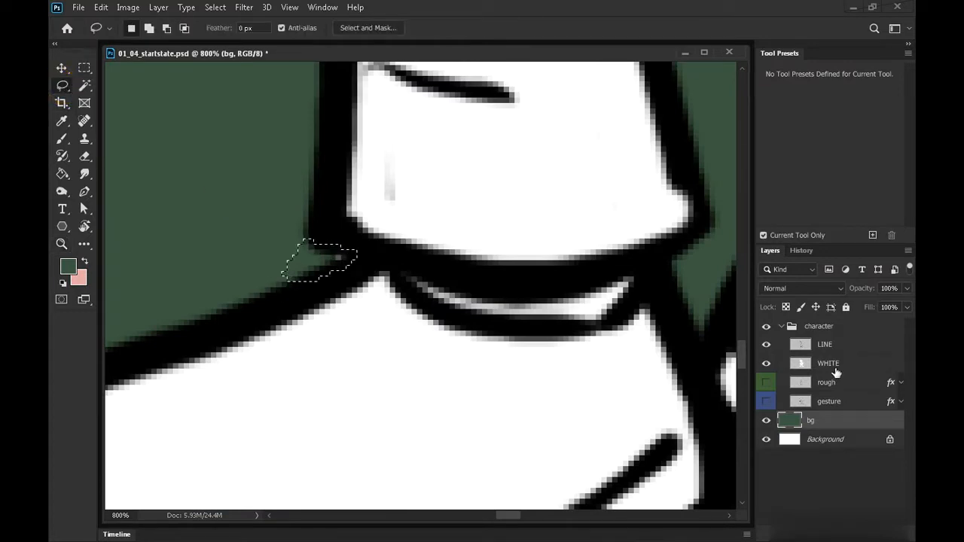
left_click(832, 363)
key("ctrl+d")
Step: Examine the character's outlines from the shoes up to the head for stray white spots or gaps against the green background
key("z")
left_click_drag(611, 308, 556, 338)
left_click_drag(561, 337, 518, 457)
left_click_drag(541, 314, 525, 434)
left_click_drag(531, 298, 537, 386)
left_click_drag(495, 341, 545, 432)
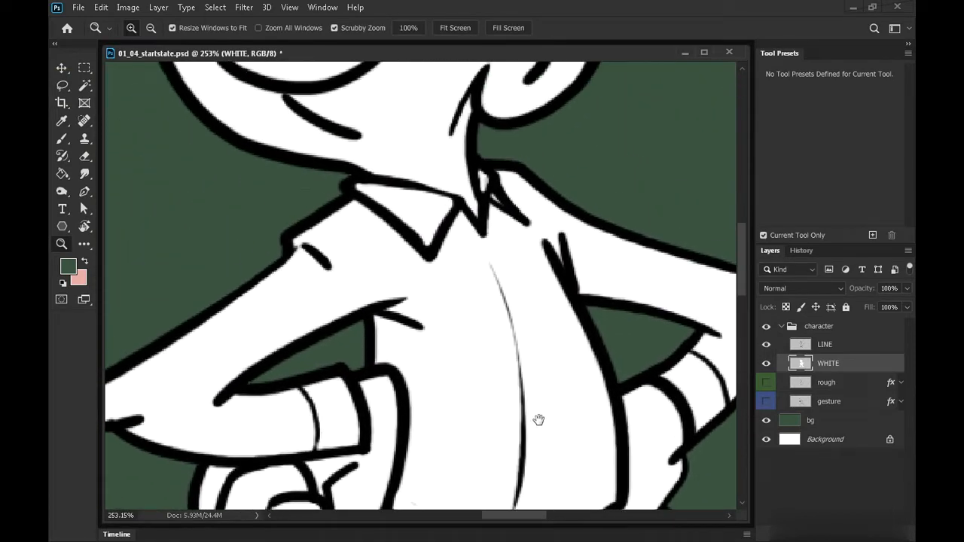
left_click_drag(462, 271, 474, 456)
left_click_drag(538, 132, 544, 244)
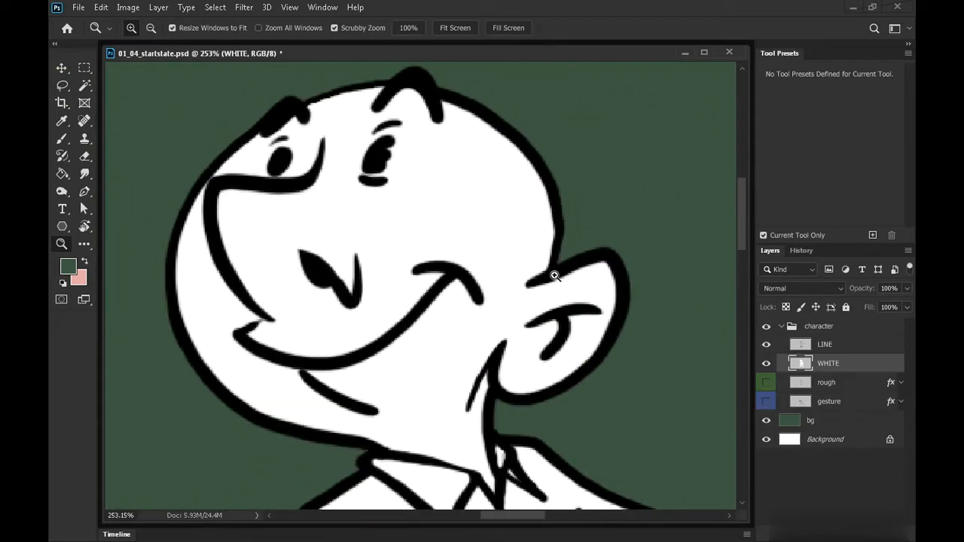
mouse_move(555, 290)
left_mouse_down()
mouse_move(620, 278)
mouse_move(589, 300)
mouse_move(562, 303)
left_mouse_up()
left_click_drag(563, 374, 517, 110)
left_click_drag(572, 342, 527, 162)
left_click_drag(670, 337, 450, 297)
mouse_move(549, 320)
left_mouse_down()
mouse_move(615, 291)
mouse_move(556, 307)
left_mouse_up()
left_click_drag(547, 340, 576, 392)
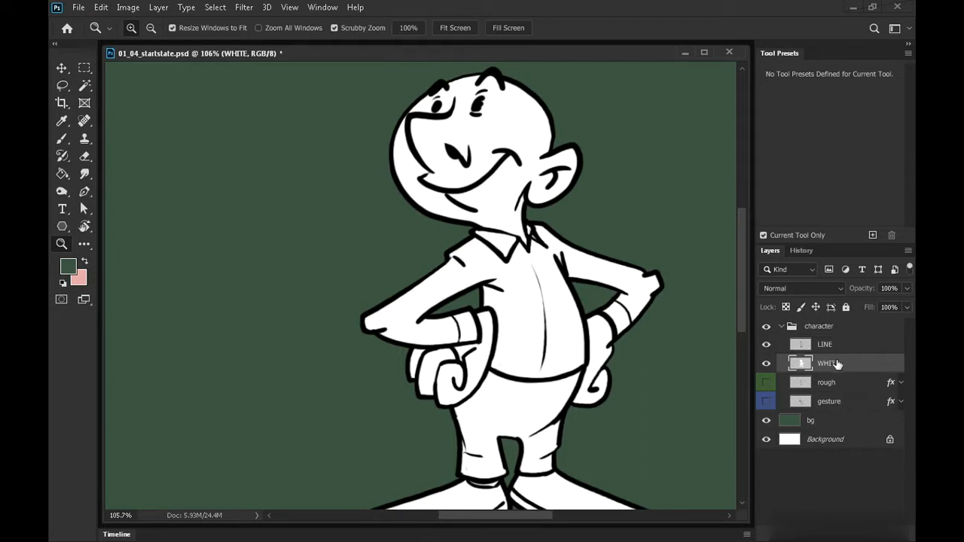
Step: Add a new layer above the WHITE layer, hide WHITE, and lasso the character's head and ear along the line art
left_click(882, 532)
left_click(766, 383)
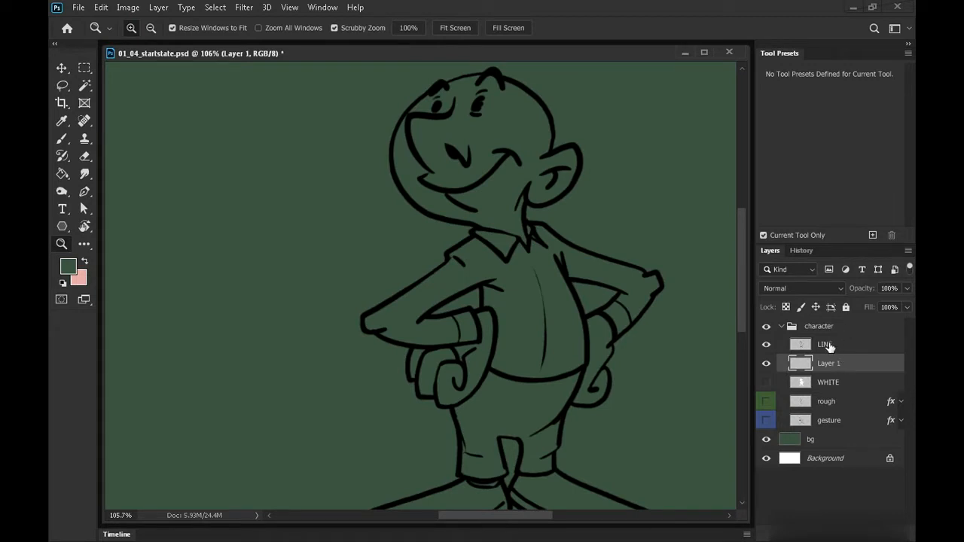
left_click(62, 87)
mouse_move(449, 201)
left_mouse_down()
mouse_move(490, 192)
mouse_move(412, 238)
left_mouse_up()
left_click_drag(265, 189, 409, 170)
mouse_move(269, 200)
left_mouse_down()
mouse_move(283, 234)
mouse_move(323, 275)
mouse_move(433, 307)
mouse_move(398, 176)
mouse_move(273, 195)
left_mouse_up()
left_click_drag(381, 194, 359, 204)
left_click_drag(583, 211, 562, 287)
left_click_drag(533, 242, 556, 238)
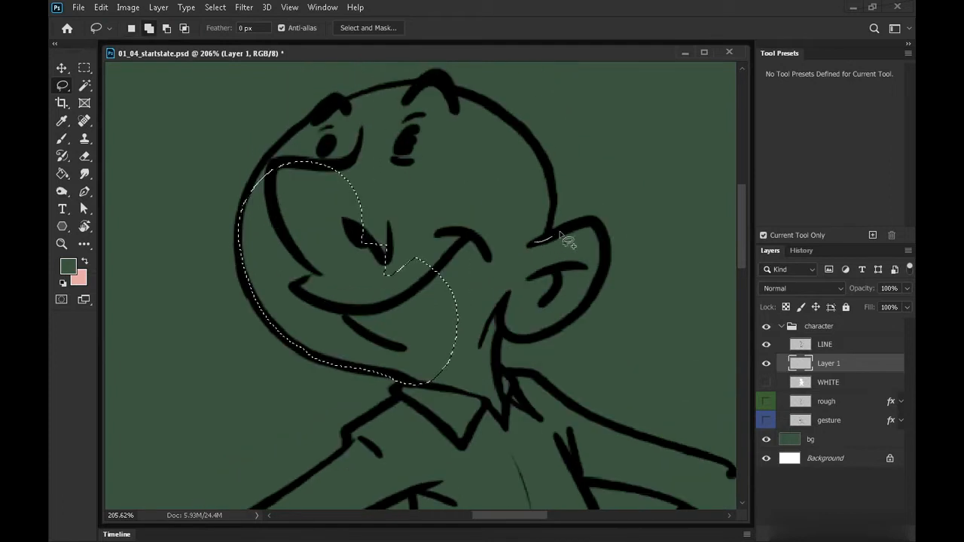
left_click_drag(461, 360, 360, 154)
mouse_move(544, 164)
left_mouse_down()
mouse_move(421, 226)
mouse_move(508, 102)
left_mouse_up()
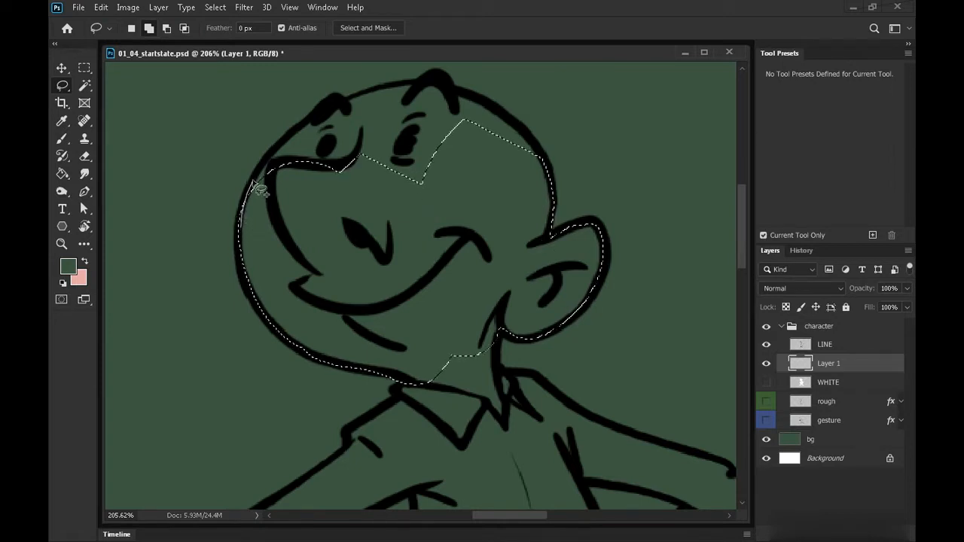
mouse_move(330, 104)
left_mouse_down()
mouse_move(440, 239)
mouse_move(452, 226)
mouse_move(345, 107)
mouse_move(441, 91)
mouse_move(450, 103)
left_mouse_up()
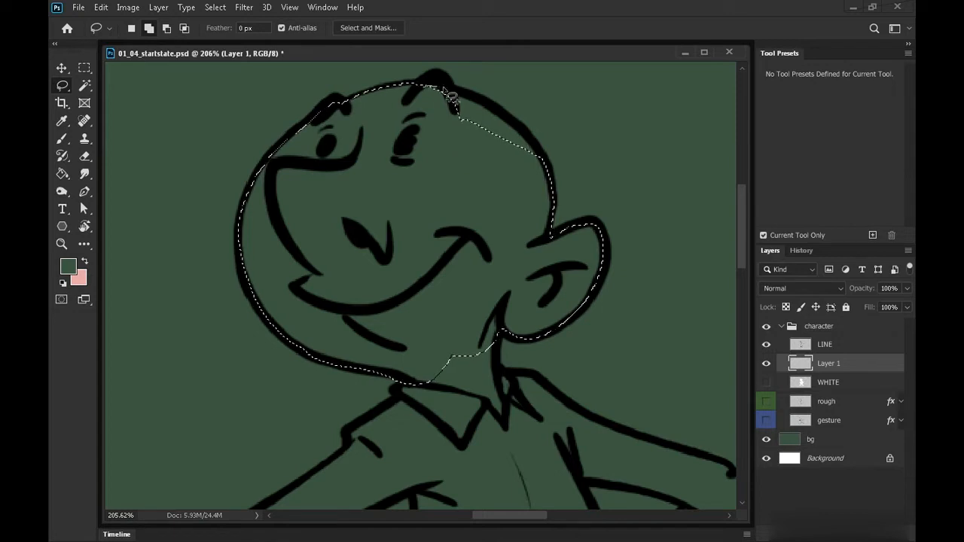
left_click_drag(504, 216, 426, 155)
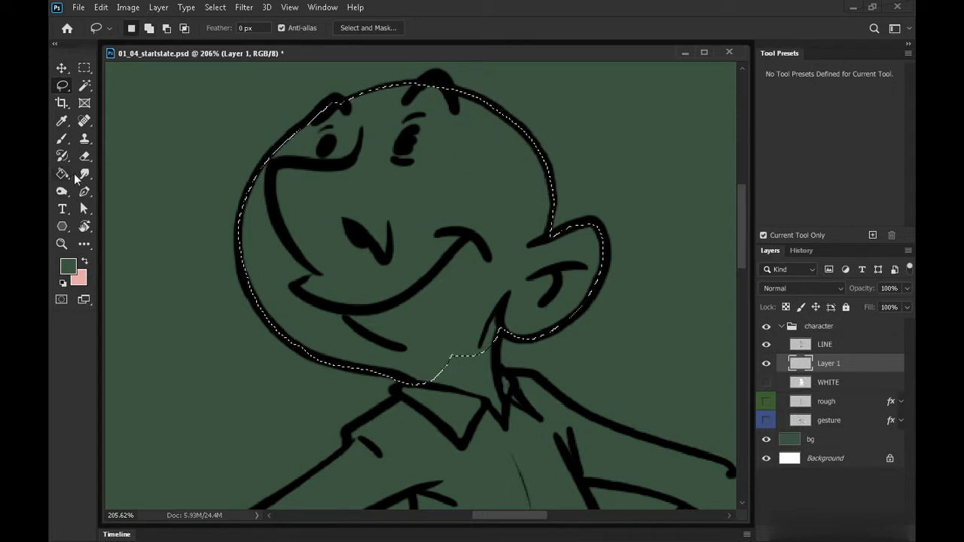
Step: Set the foreground color to white ffffff and fill the head selection with it on the new layer
left_click(67, 266)
type("ffffff")
left_click(863, 68)
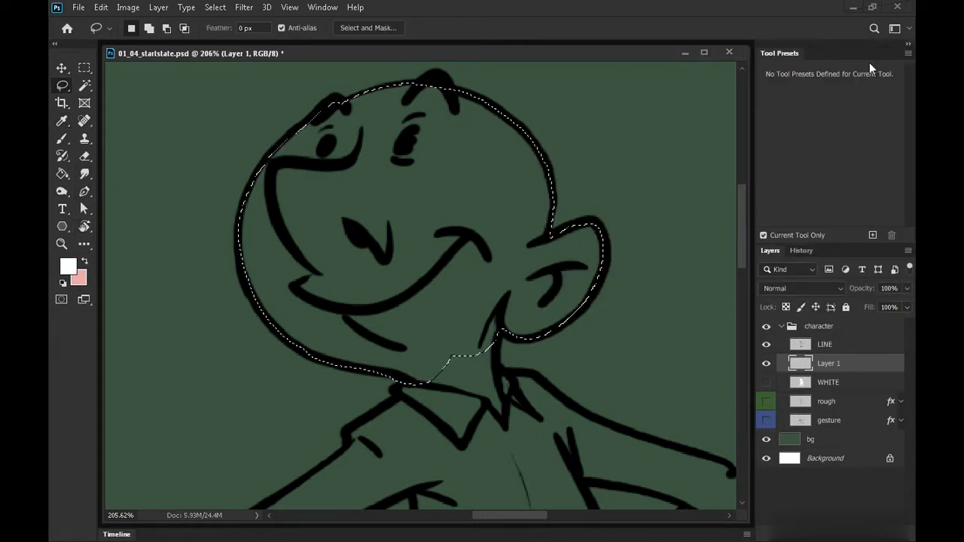
left_click(62, 173)
left_click(387, 171)
Step: Deselect, delete the trial head layer, and show the WHITE layer again
key("ctrl+d")
key("Delete")
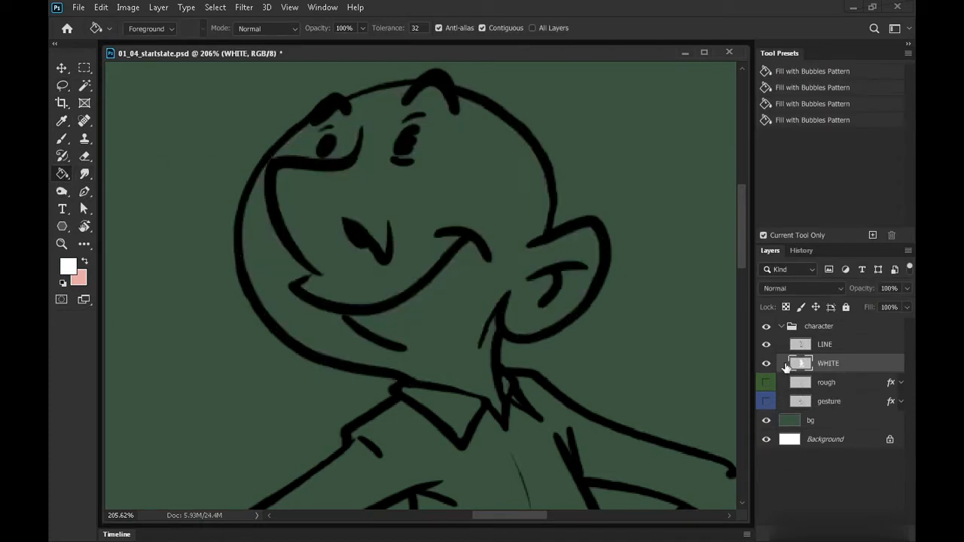
left_click(766, 363)
key("z")
left_click_drag(692, 376, 602, 376)
left_click_drag(689, 501, 563, 378)
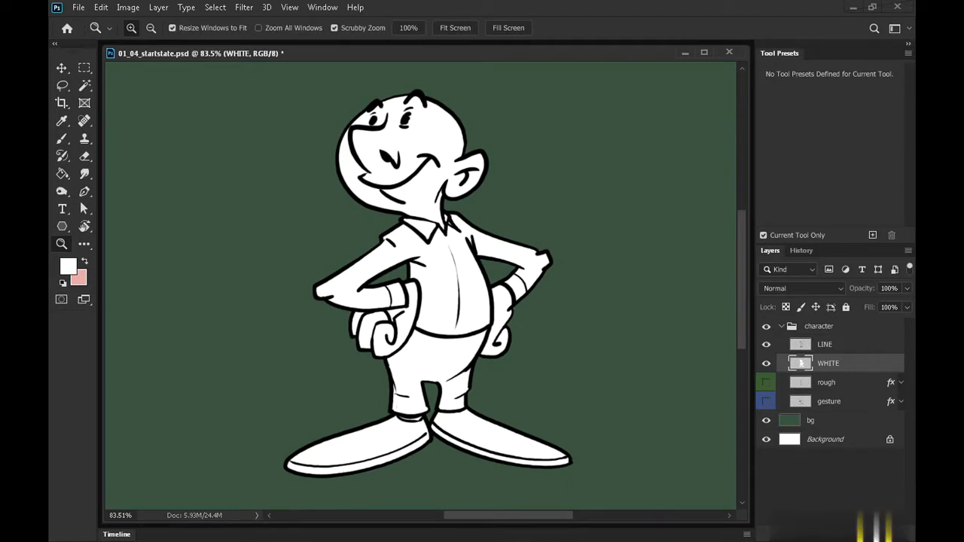
Step: Add four new empty layers directly above the WHITE layer in the character group
key("ctrl+shift+alt+n")
key("ctrl+shift+alt+n")
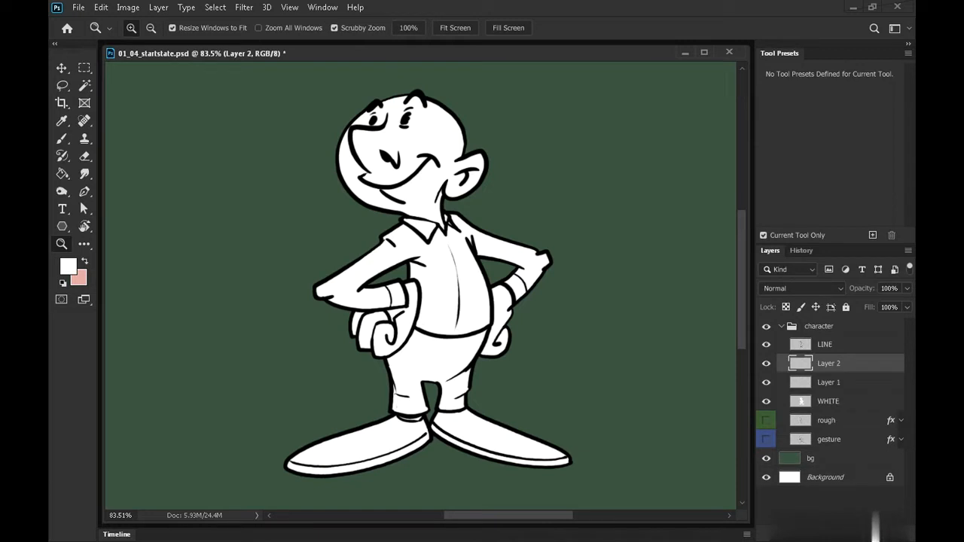
key("ctrl+shift+alt+n")
key("ctrl+shift+alt+n")
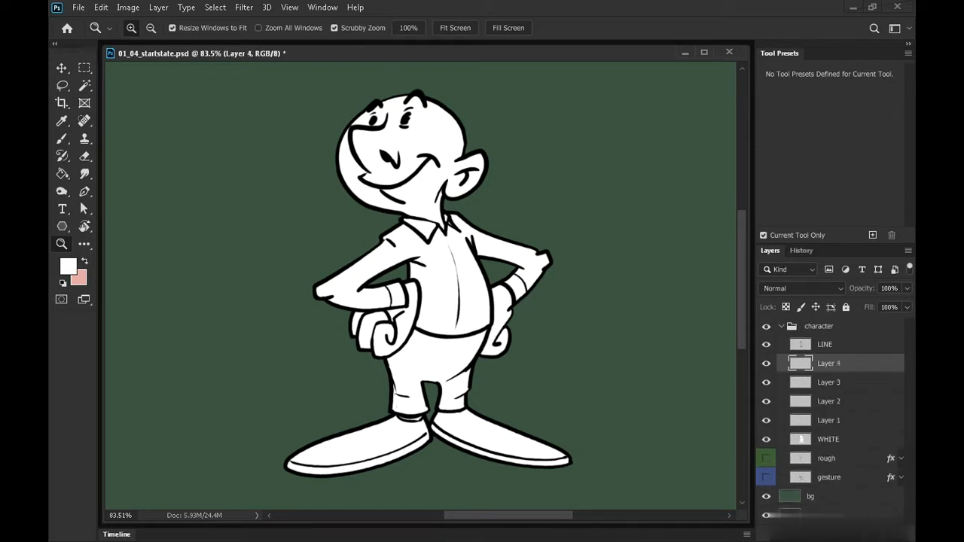
Step: Rename the four new layers, from the uppermost down, as skin, shirt, trousers and shoes
type("skin")
double_click(821, 382)
type("shirt")
double_click(822, 403)
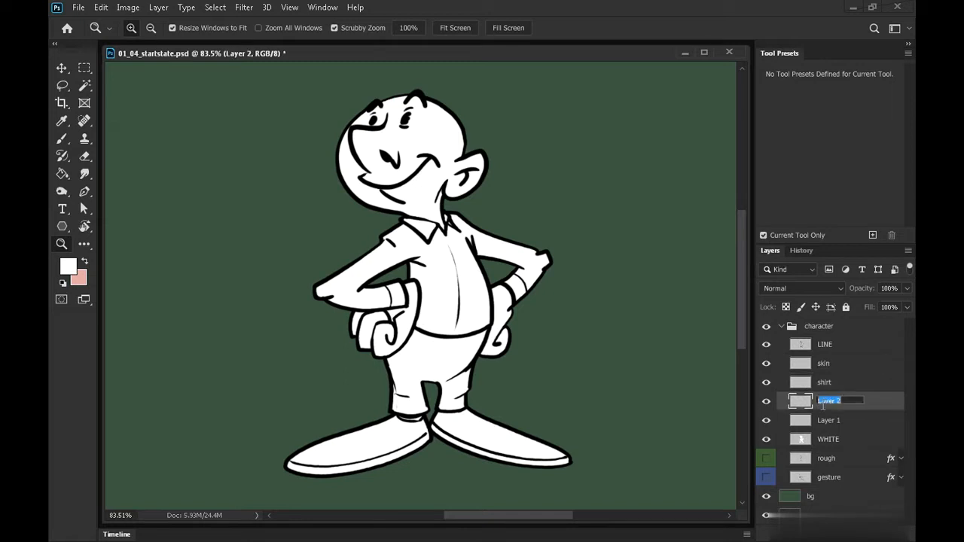
type("trousers")
double_click(827, 419)
type("shoes")
key("Return")
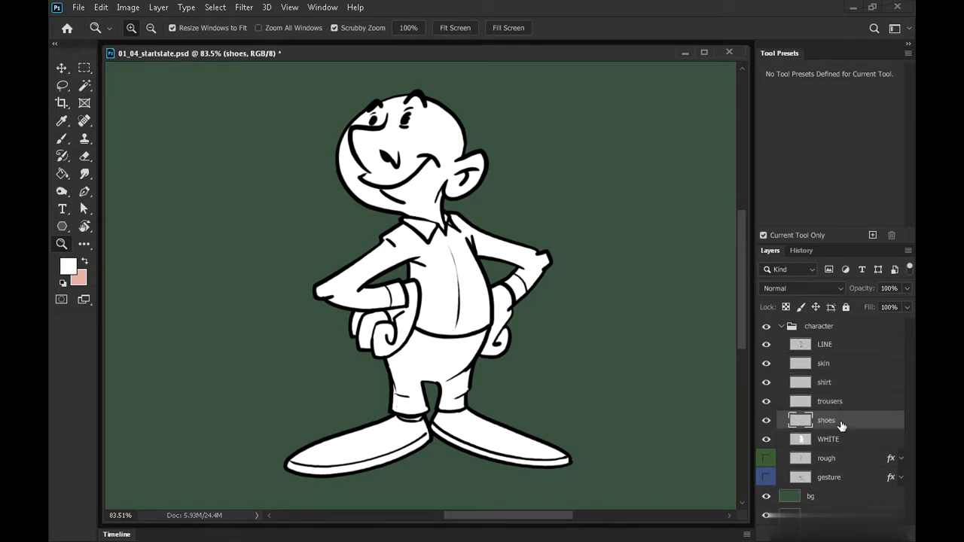
Step: Clip the shoes, trousers, shirt and skin layers to the WHITE layer
key("alt")
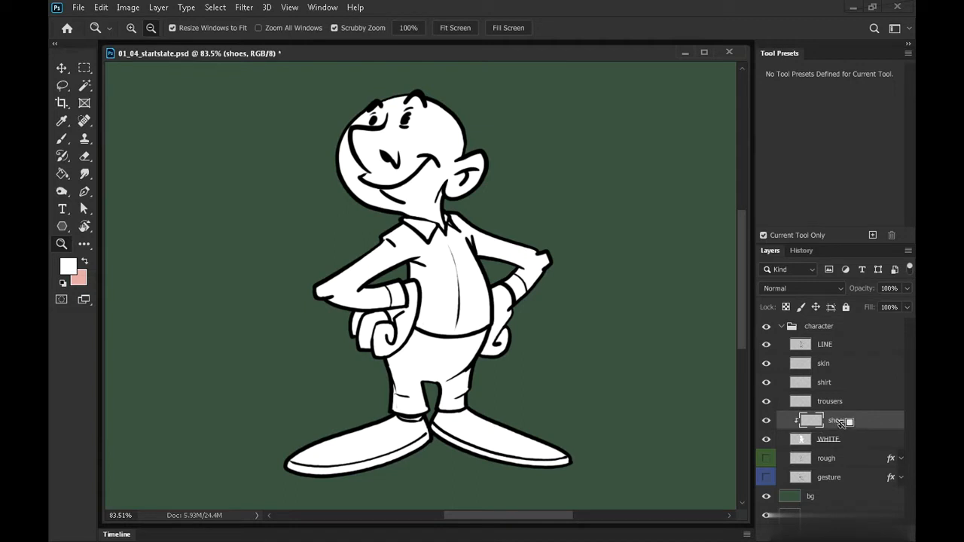
left_click(842, 426, "alt")
left_click(838, 406, "alt")
left_click(834, 389, "alt")
left_click(829, 360, "alt")
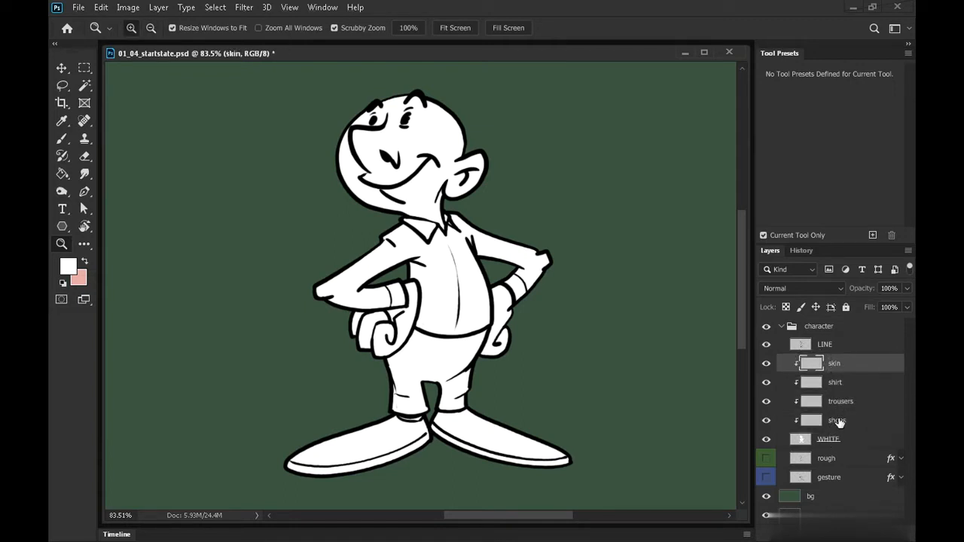
Step: Set the foreground color to the peach skin tone e5ac98
left_click(69, 267)
left_click(744, 240)
left_click(594, 94)
left_click(606, 88)
left_click(615, 92)
left_click(866, 68)
Step: Try brushing the skin tone over the ear on the skin layer, and undo the stroke
left_click(63, 140)
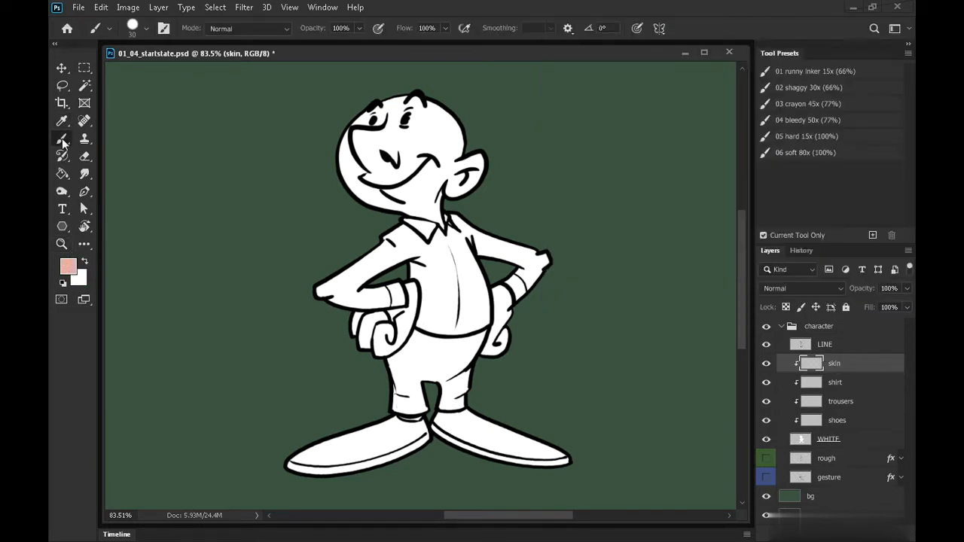
mouse_move(455, 165)
left_mouse_down()
mouse_move(449, 179)
mouse_move(492, 170)
left_mouse_up()
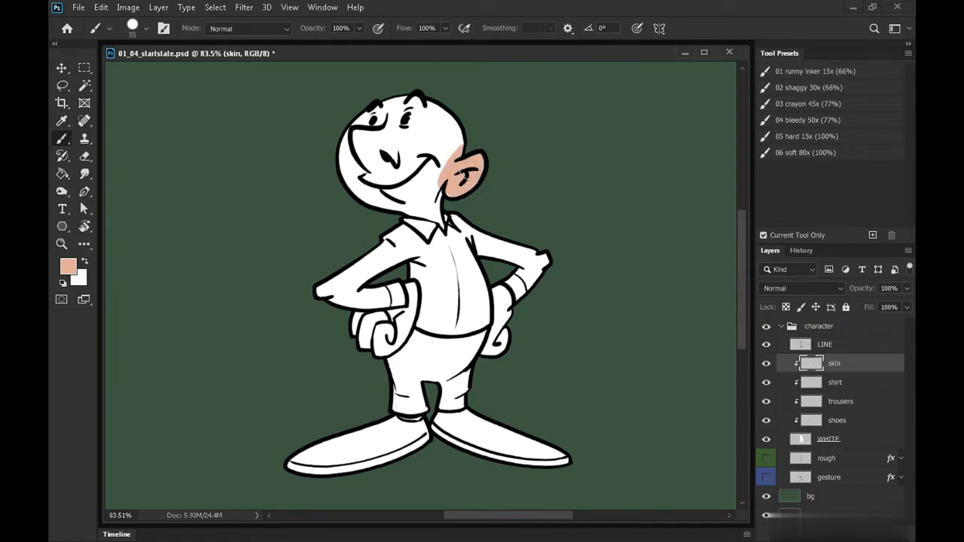
key("ctrl+z")
Step: Lasso around the head, ear and neck, refining the selection edge along the shirt collar
left_click(62, 86)
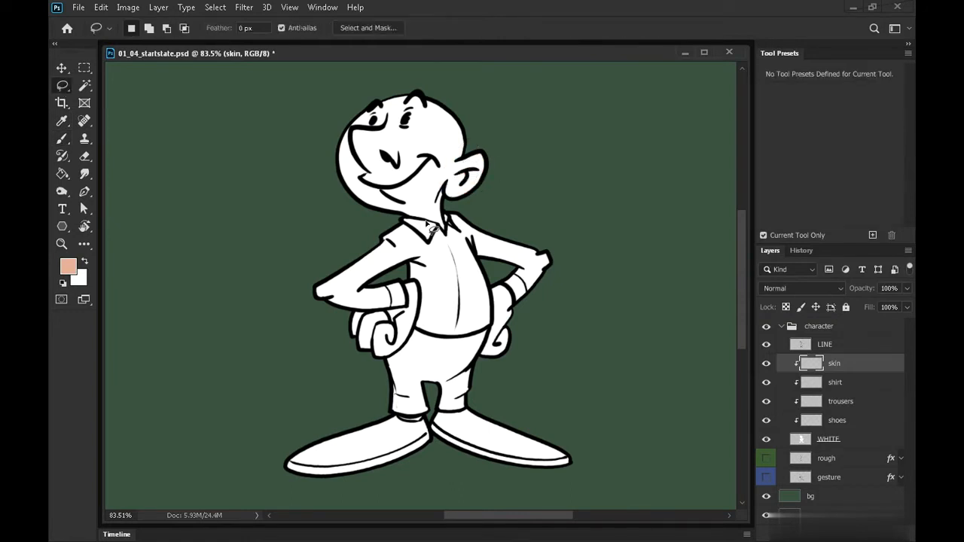
mouse_move(446, 225)
left_mouse_down()
mouse_move(474, 101)
mouse_move(334, 233)
left_mouse_up()
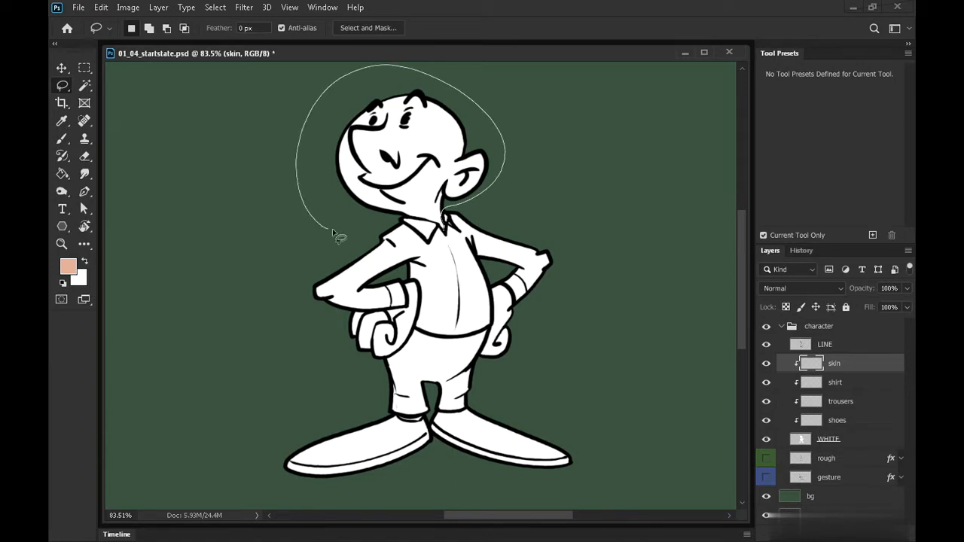
mouse_move(429, 224)
left_mouse_down()
mouse_move(478, 218)
mouse_move(473, 209)
left_mouse_up()
key("z")
left_click(63, 87)
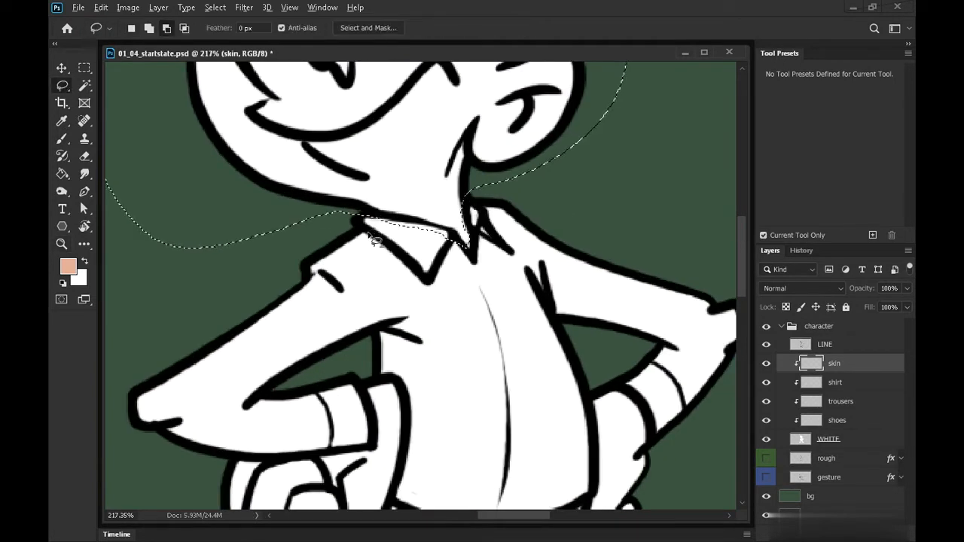
mouse_move(363, 216)
left_mouse_down()
mouse_move(416, 242)
mouse_move(378, 224)
mouse_move(430, 229)
left_mouse_up()
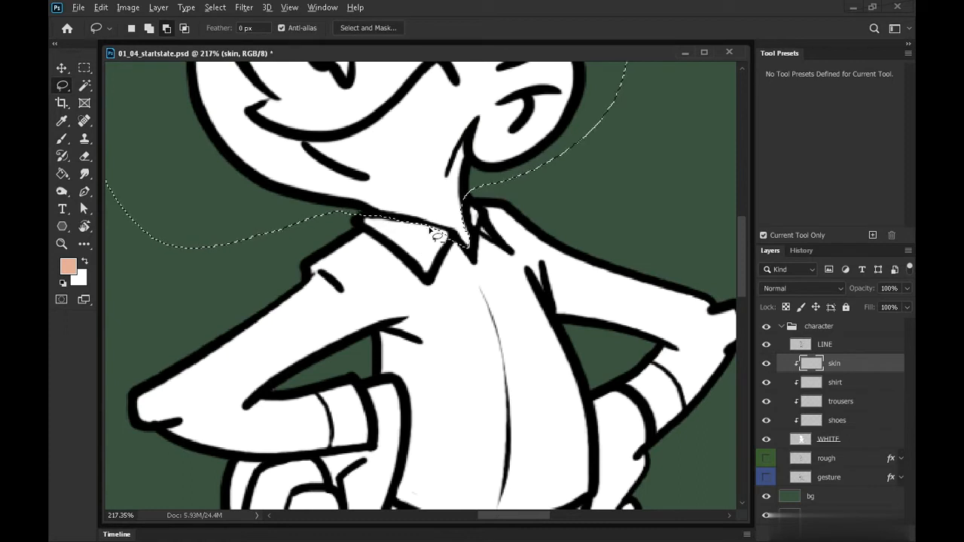
left_click_drag(476, 241, 469, 251)
key("z")
left_click_drag(453, 285, 418, 289)
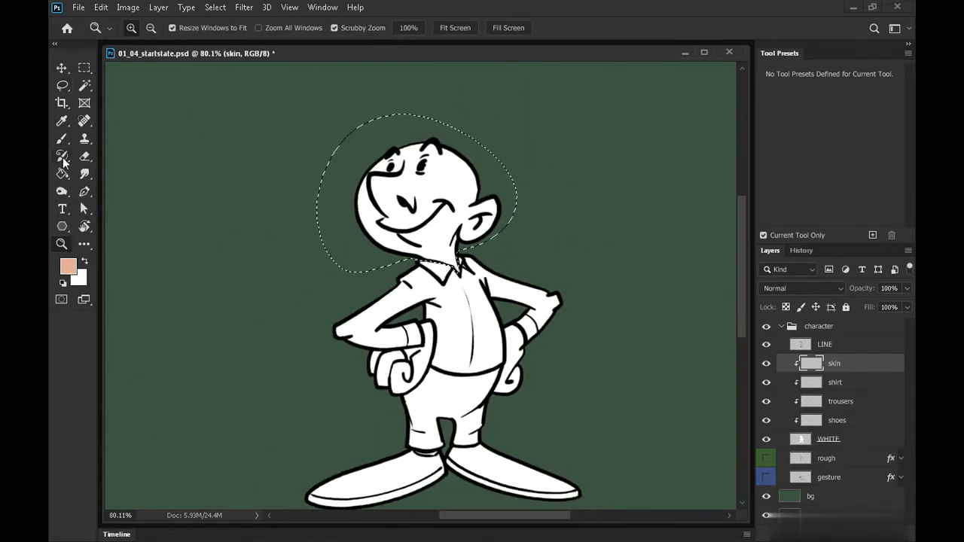
Step: Fill the head selection with the skin tone on the skin layer and deselect
key("g")
left_click(399, 186)
key("ctrl+d")
Step: Brush the skin tone over the whole hand on the right-hand hip, on the skin layer
key("z")
mouse_move(493, 367)
left_mouse_down()
mouse_move(533, 362)
mouse_move(581, 277)
mouse_move(602, 286)
mouse_move(516, 259)
left_mouse_up()
key("l")
left_click(63, 140)
mouse_move(528, 190)
left_mouse_down()
mouse_move(548, 229)
mouse_move(544, 191)
mouse_move(561, 290)
mouse_move(538, 226)
mouse_move(530, 310)
mouse_move(525, 300)
mouse_move(502, 368)
mouse_move(538, 353)
left_mouse_up()
key("bracketleft")
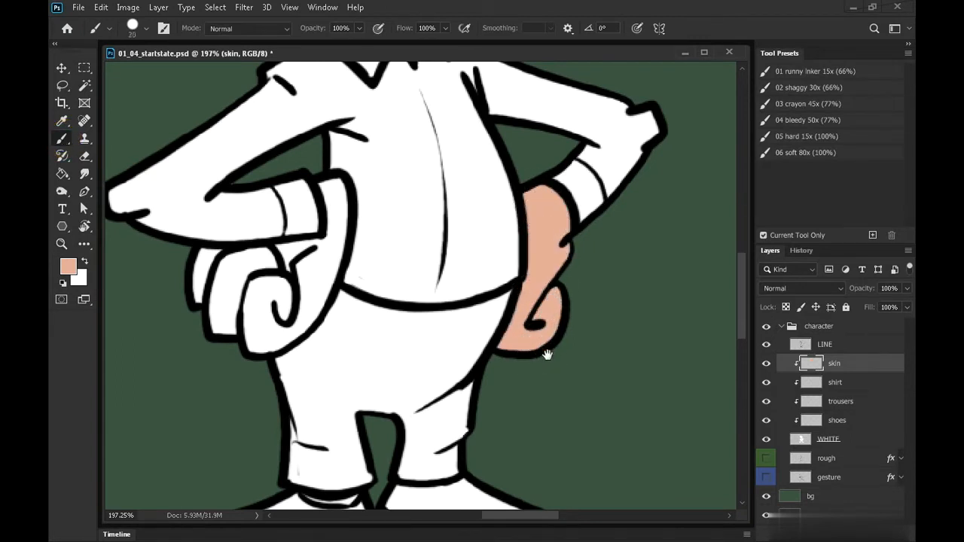
Step: Lasso the hand on the left-hand hip up to the cuff, fill it with the skin tone, and deselect
left_click_drag(482, 324, 547, 328)
left_click(65, 89)
left_click_drag(387, 218, 410, 226)
left_click_drag(412, 181, 380, 185)
mouse_move(389, 237)
left_mouse_down()
mouse_move(415, 208)
mouse_move(409, 268)
mouse_move(381, 256)
mouse_move(398, 214)
mouse_move(392, 310)
mouse_move(342, 355)
mouse_move(282, 373)
mouse_move(227, 288)
mouse_move(255, 246)
mouse_move(286, 257)
mouse_move(386, 242)
left_mouse_up()
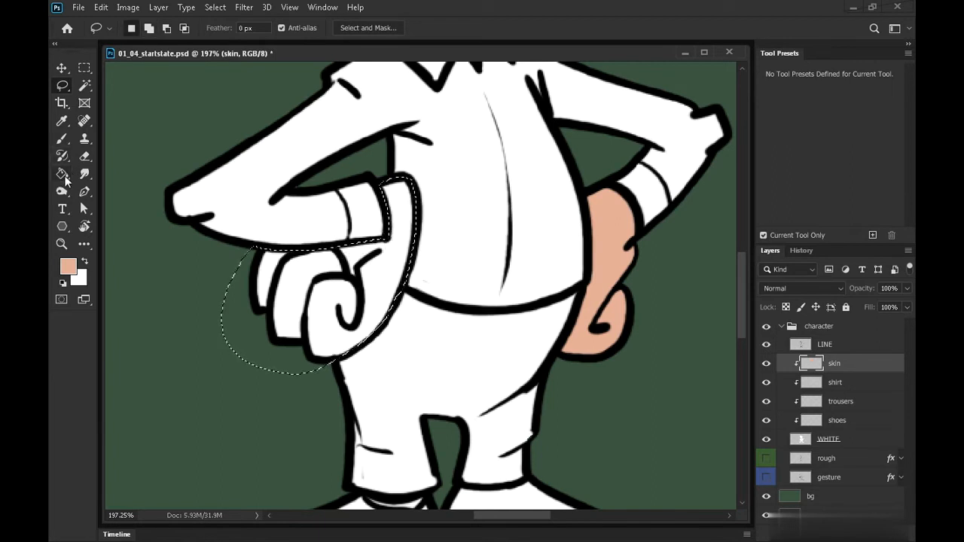
left_click(63, 175)
left_click(371, 278)
key("ctrl+d")
Step: Set the foreground color to blue 434ed6 and brush it over the whole shirt, including sleeves and collar, on the shirt layer
key("z")
left_click_drag(609, 334, 537, 329)
left_click(845, 389)
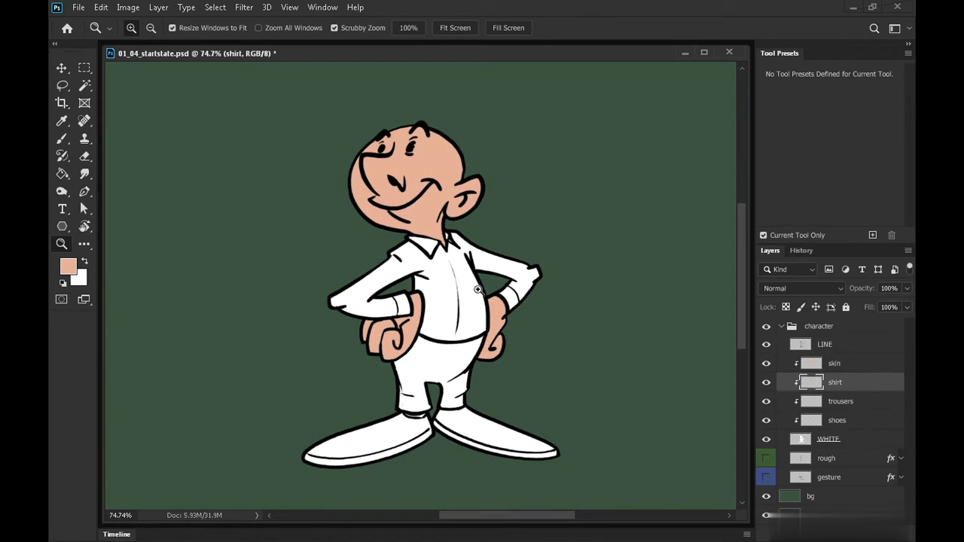
left_click_drag(479, 290, 487, 259)
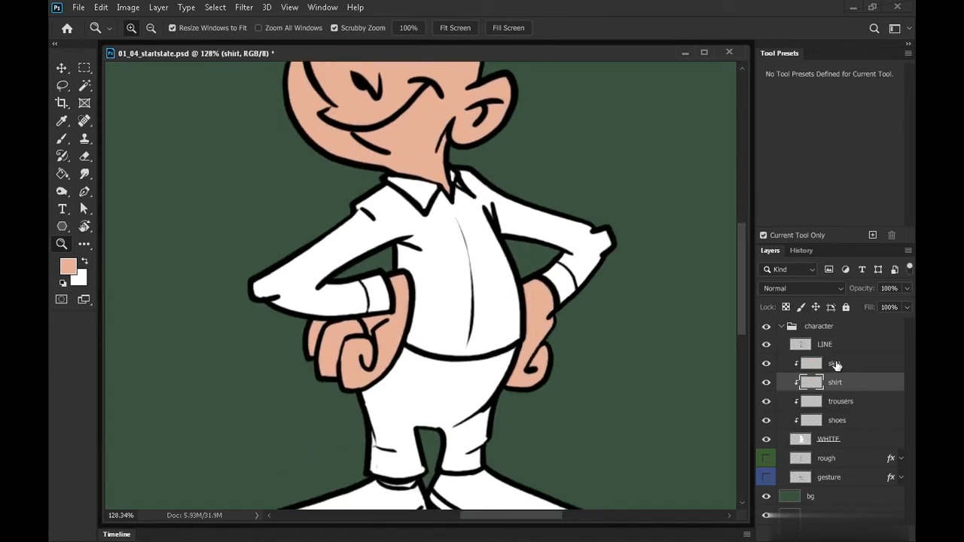
left_click(64, 139)
left_click(68, 266)
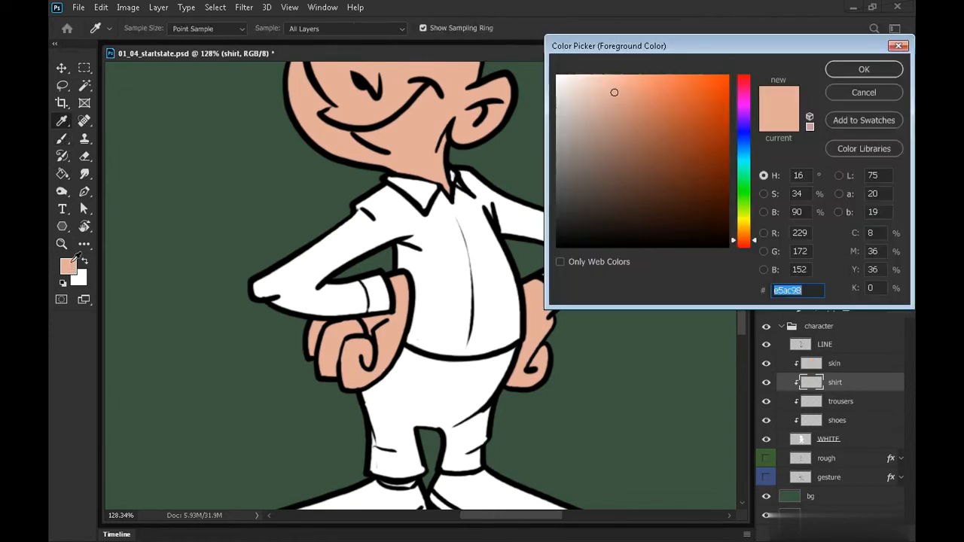
left_click(754, 134)
left_click_drag(646, 128, 673, 98)
left_click(859, 70)
mouse_move(401, 180)
left_mouse_down()
mouse_move(372, 200)
mouse_move(474, 179)
mouse_move(517, 183)
mouse_move(415, 178)
mouse_move(247, 308)
mouse_move(393, 229)
mouse_move(355, 251)
mouse_move(404, 256)
mouse_move(393, 292)
mouse_move(496, 223)
mouse_move(501, 193)
mouse_move(492, 251)
mouse_move(429, 283)
mouse_move(552, 292)
mouse_move(409, 310)
mouse_move(446, 328)
mouse_move(404, 332)
mouse_move(460, 346)
mouse_move(497, 339)
mouse_move(482, 327)
mouse_move(481, 301)
left_mouse_up()
key("bracketleft")
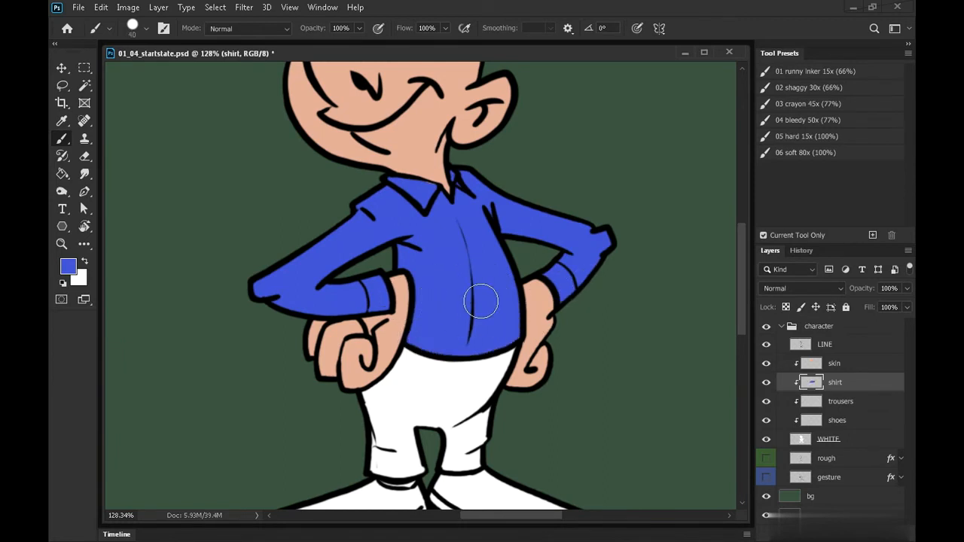
Step: Release the shirt and skin layers from the clipping mask and clip them to the WHITE layer again
left_click(841, 386, "alt")
key("z")
left_click_drag(635, 381, 578, 376)
key("alt")
left_click(838, 389, "alt")
left_click(838, 371, "alt")
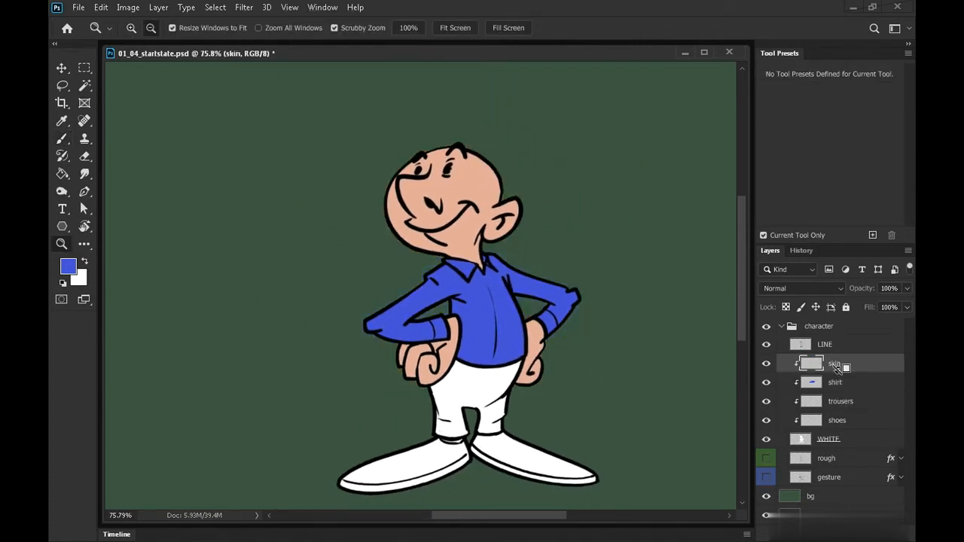
left_click(827, 443)
left_click(840, 369)
left_click(841, 387)
Step: Set the foreground color to dark navy 212668 and brush it over the trousers on the trousers layer
left_click(842, 405)
left_click_drag(488, 398, 531, 249)
key("i")
left_click(68, 265)
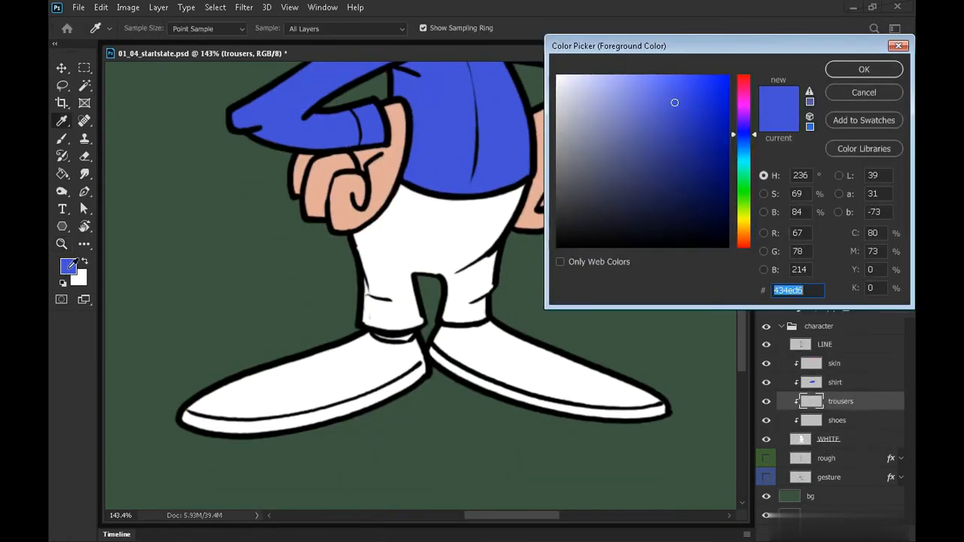
left_click_drag(664, 153, 672, 175)
left_click(863, 68)
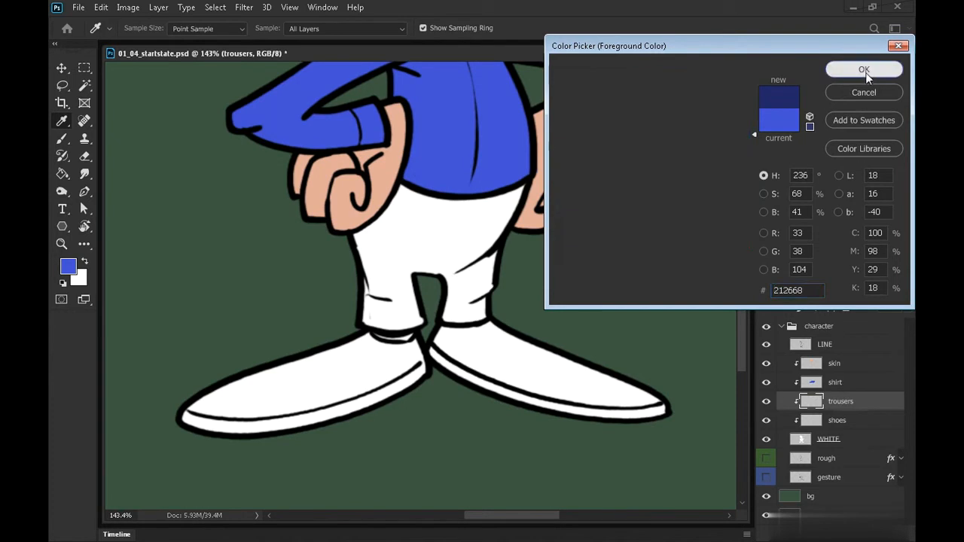
key("z")
left_click(64, 142)
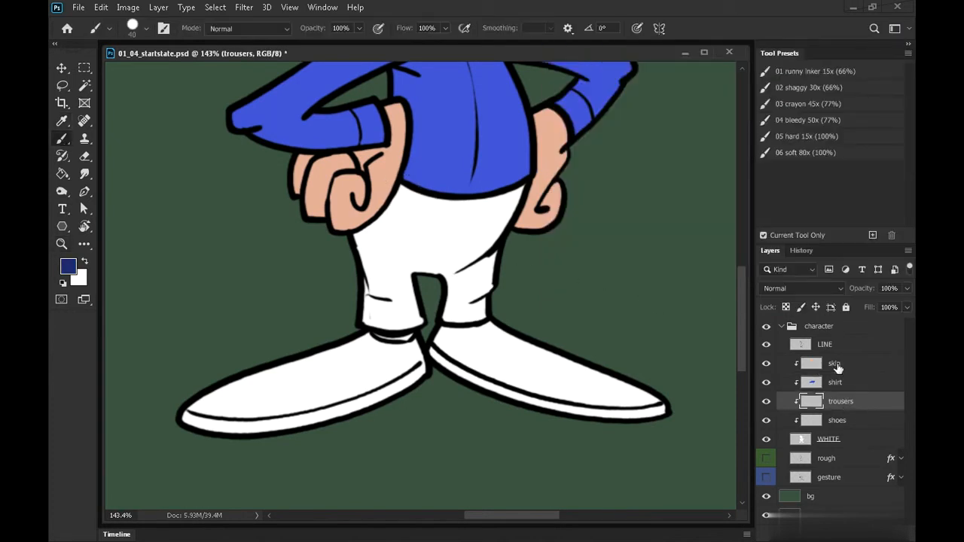
mouse_move(384, 215)
left_mouse_down()
mouse_move(418, 197)
mouse_move(402, 272)
mouse_move(363, 292)
mouse_move(427, 293)
mouse_move(373, 322)
mouse_move(486, 315)
left_mouse_up()
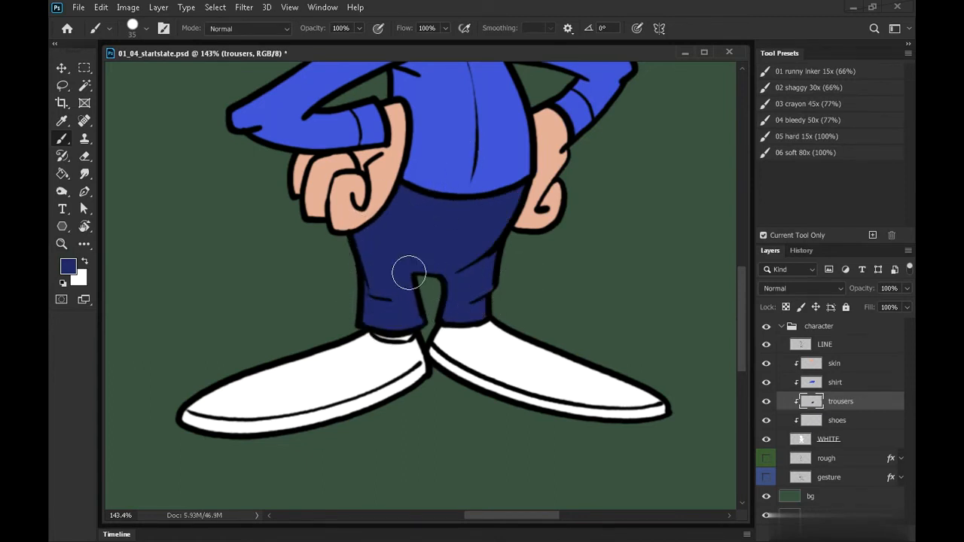
Step: Choose a very dark gray-blue foreground color and paint both shoes on the shoes layer with a larger brush
left_click(837, 420)
left_click(72, 268)
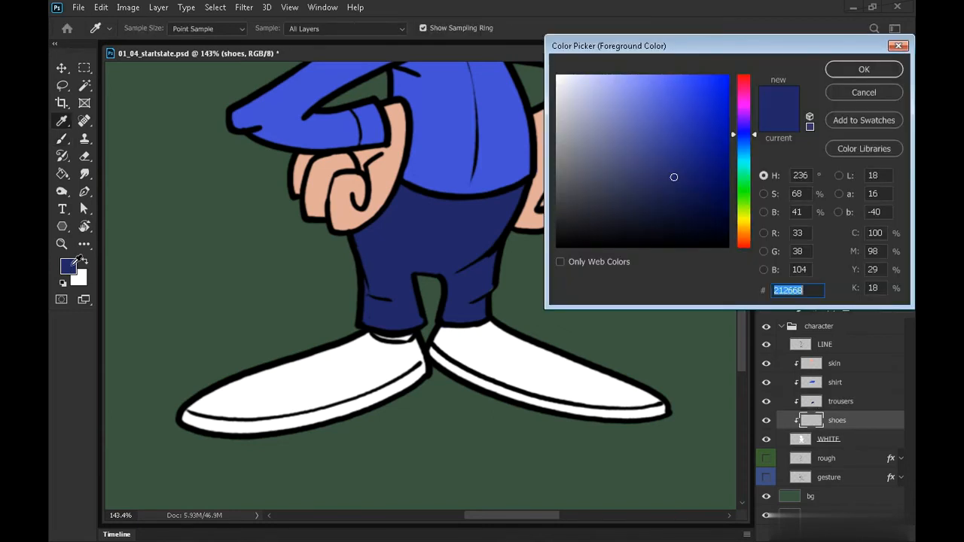
left_click(588, 215)
left_click(863, 69)
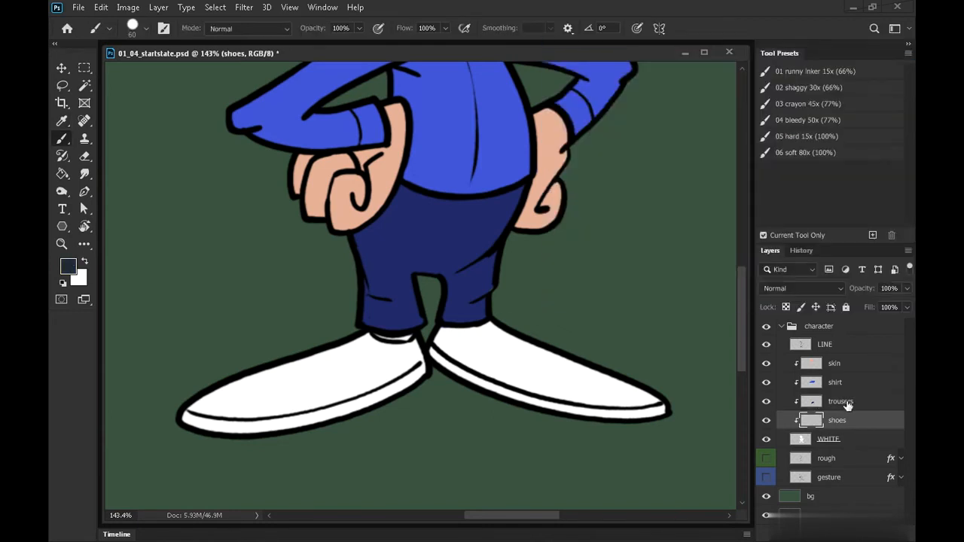
key("bracketright")
key("bracketright")
key("bracketright")
mouse_move(362, 365)
left_mouse_down()
mouse_move(527, 409)
mouse_move(660, 416)
left_mouse_up()
mouse_move(354, 398)
left_mouse_down()
mouse_move(327, 362)
mouse_move(211, 411)
left_mouse_up()
Step: Hide the bg layer to show the whole colored character on the white background
key("z")
mouse_move(577, 287)
left_mouse_down()
mouse_move(497, 327)
mouse_move(492, 311)
left_mouse_up()
left_click(767, 495)
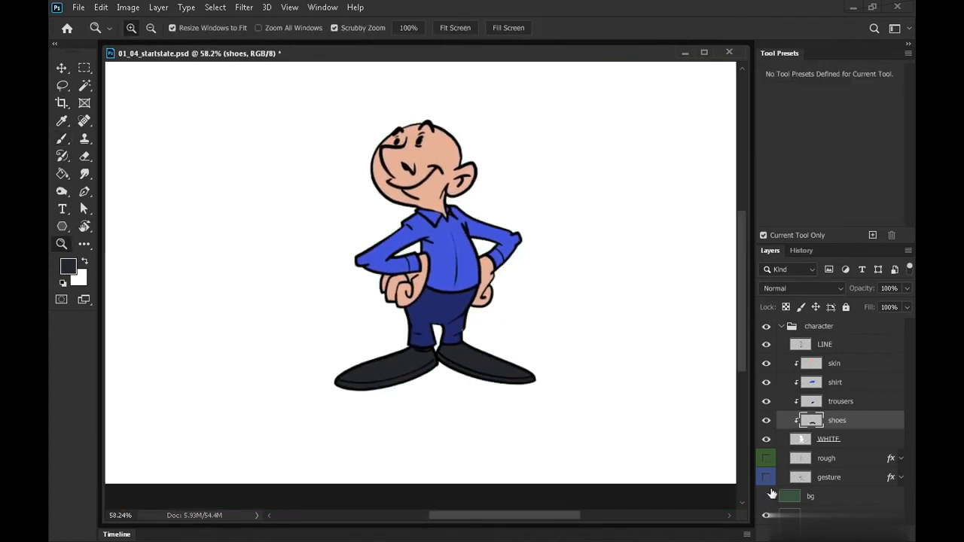
Step: Review the character's layer stack, selecting the WHITE base, LINE art, shoes, trousers and skin layers and comparing them with the artwork
left_click_drag(532, 283, 537, 322)
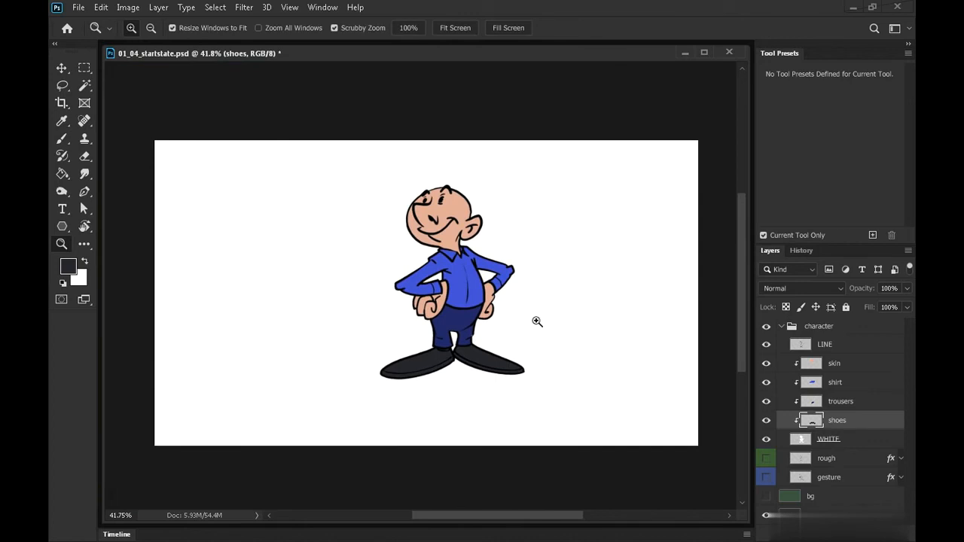
left_click(832, 441)
left_click(833, 346)
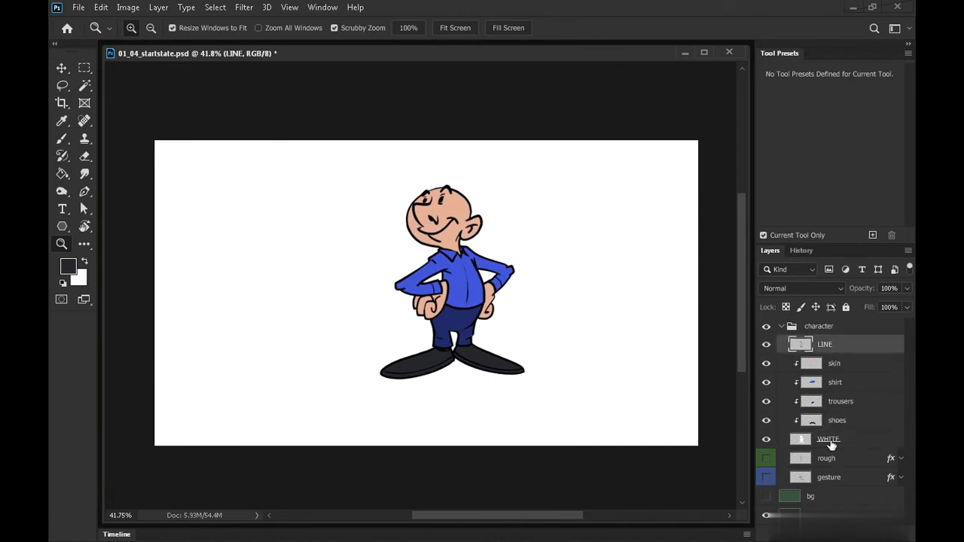
left_click(833, 444)
left_click(840, 421)
left_click(840, 401)
left_click(841, 364)
left_click_drag(476, 265, 492, 260)
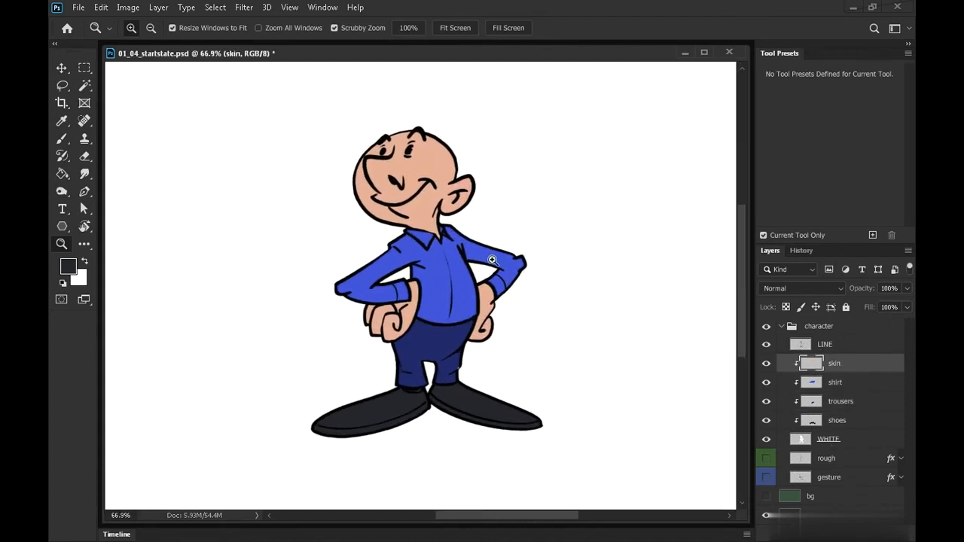
Step: Try recoloring the shirt layer with a light cyan Color Overlay layer style, and undo the effect
left_click(836, 382)
right_click(833, 380)
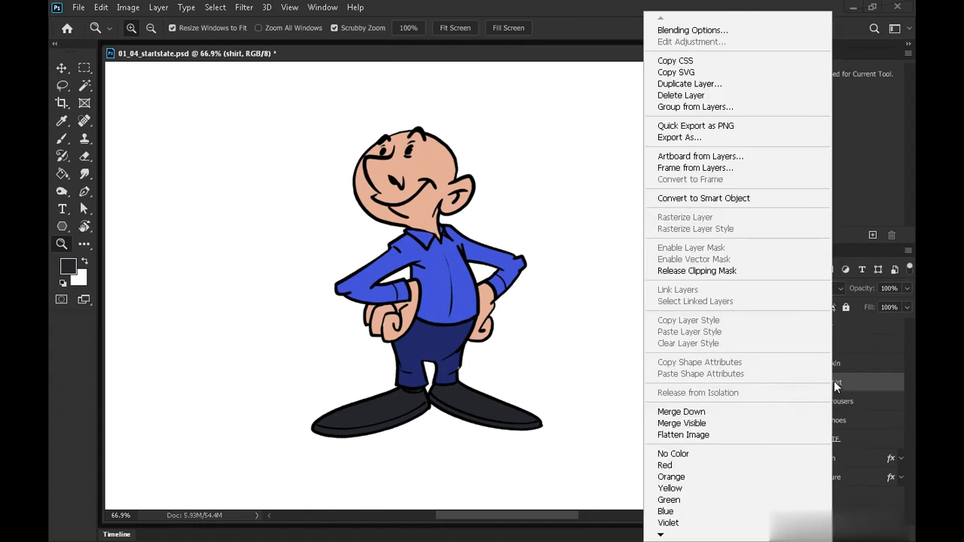
left_click(728, 30)
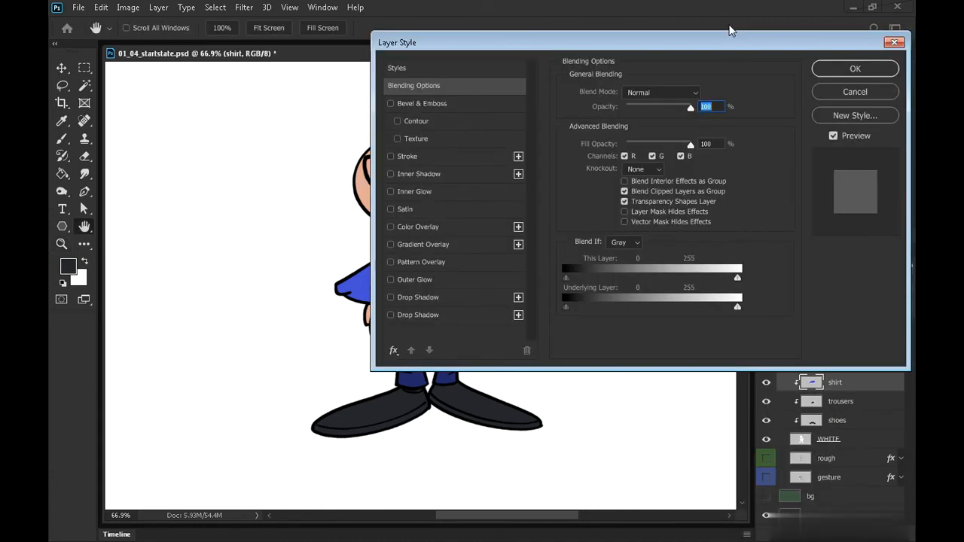
left_click(422, 226)
left_click(706, 94)
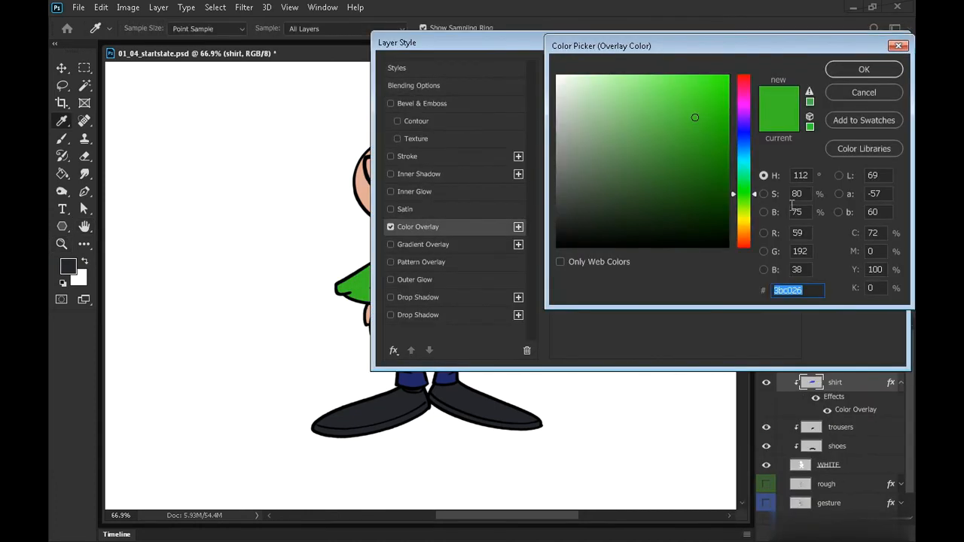
left_click_drag(756, 121, 753, 161)
left_click(664, 97)
left_click(863, 69)
left_click(857, 73)
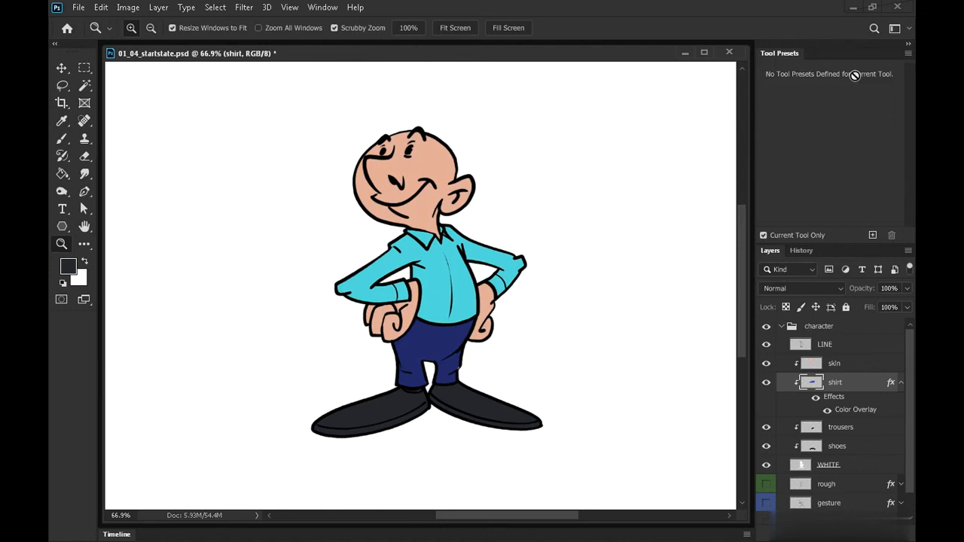
key("ctrl+z")
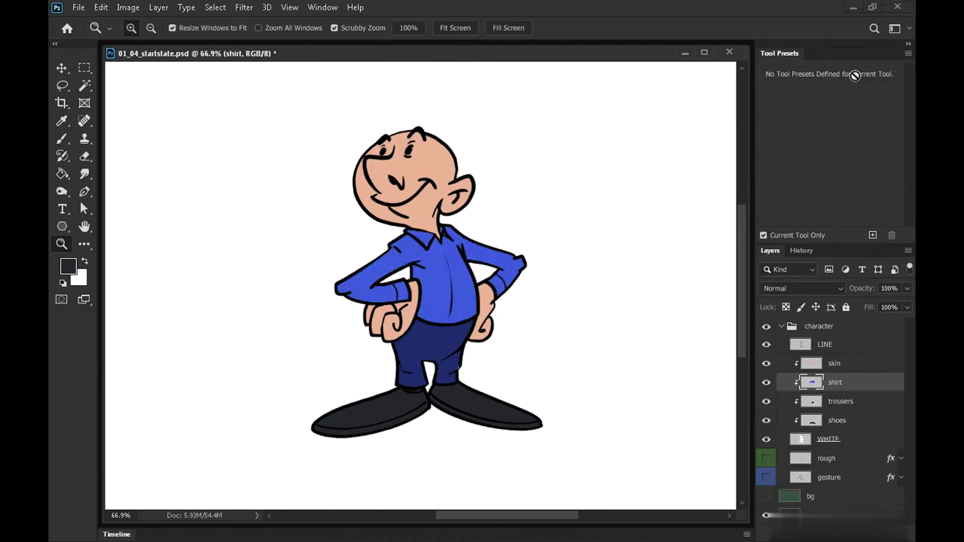
Step: Examine how the shoes, trousers, shirt and skin color layers sit between the WHITE base and the LINE layer
left_click(838, 415)
left_click(831, 442)
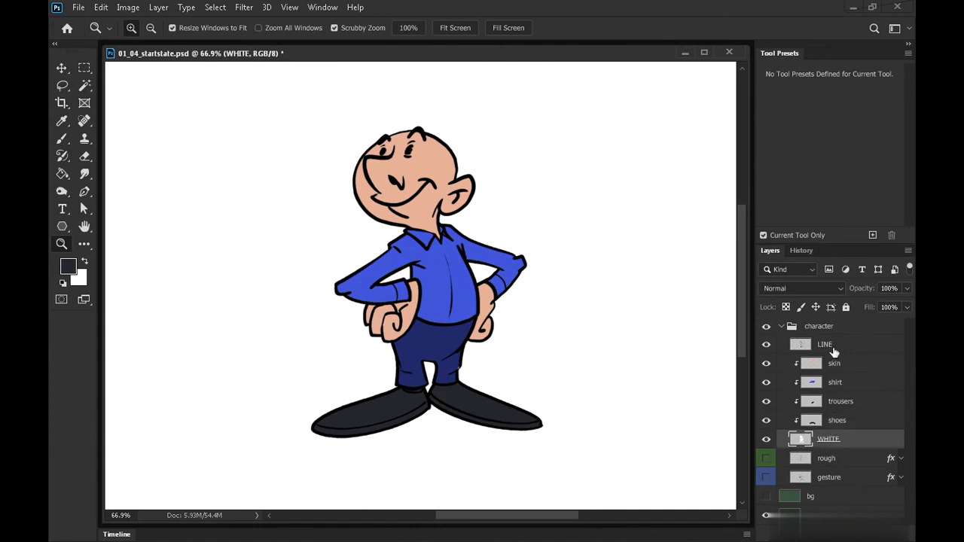
left_click(833, 345)
left_click(836, 422)
left_click(839, 402)
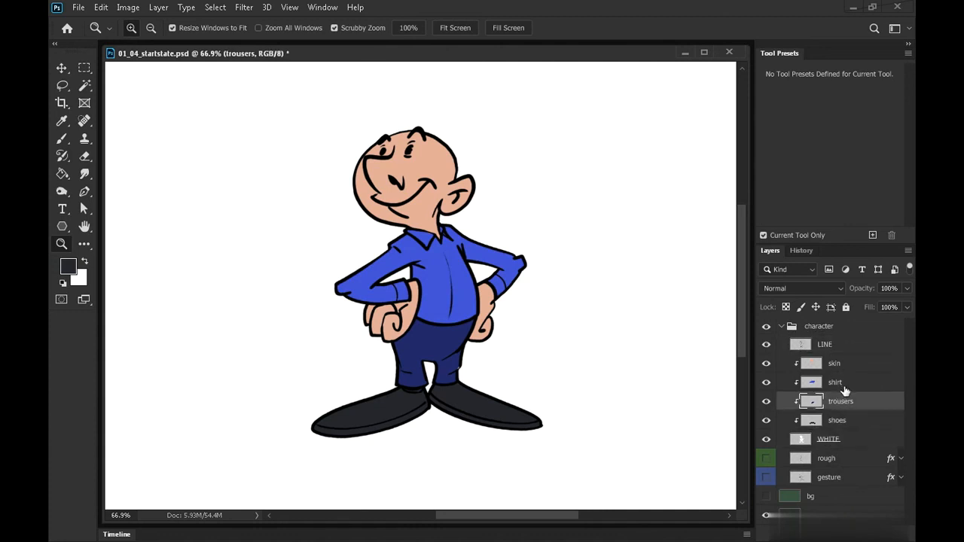
left_click(837, 382)
left_click(836, 362)
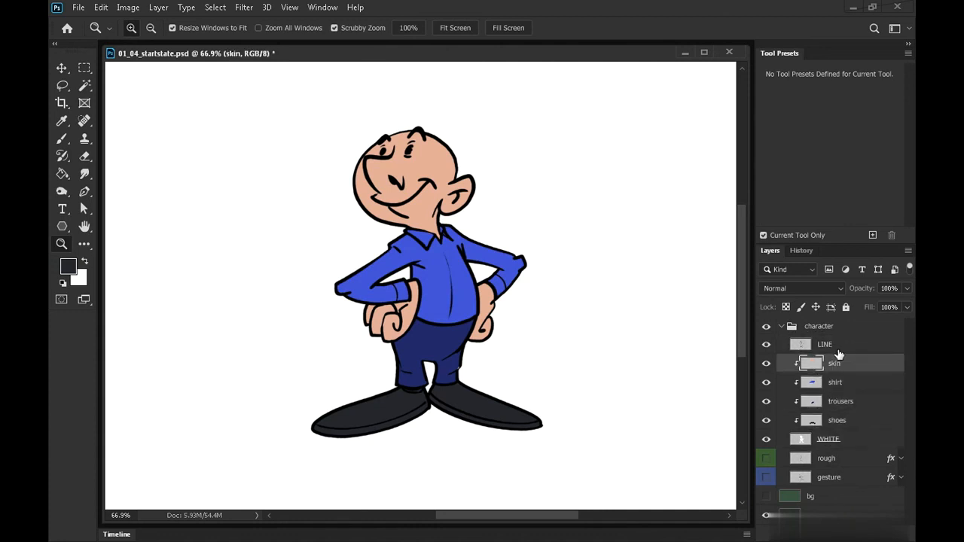